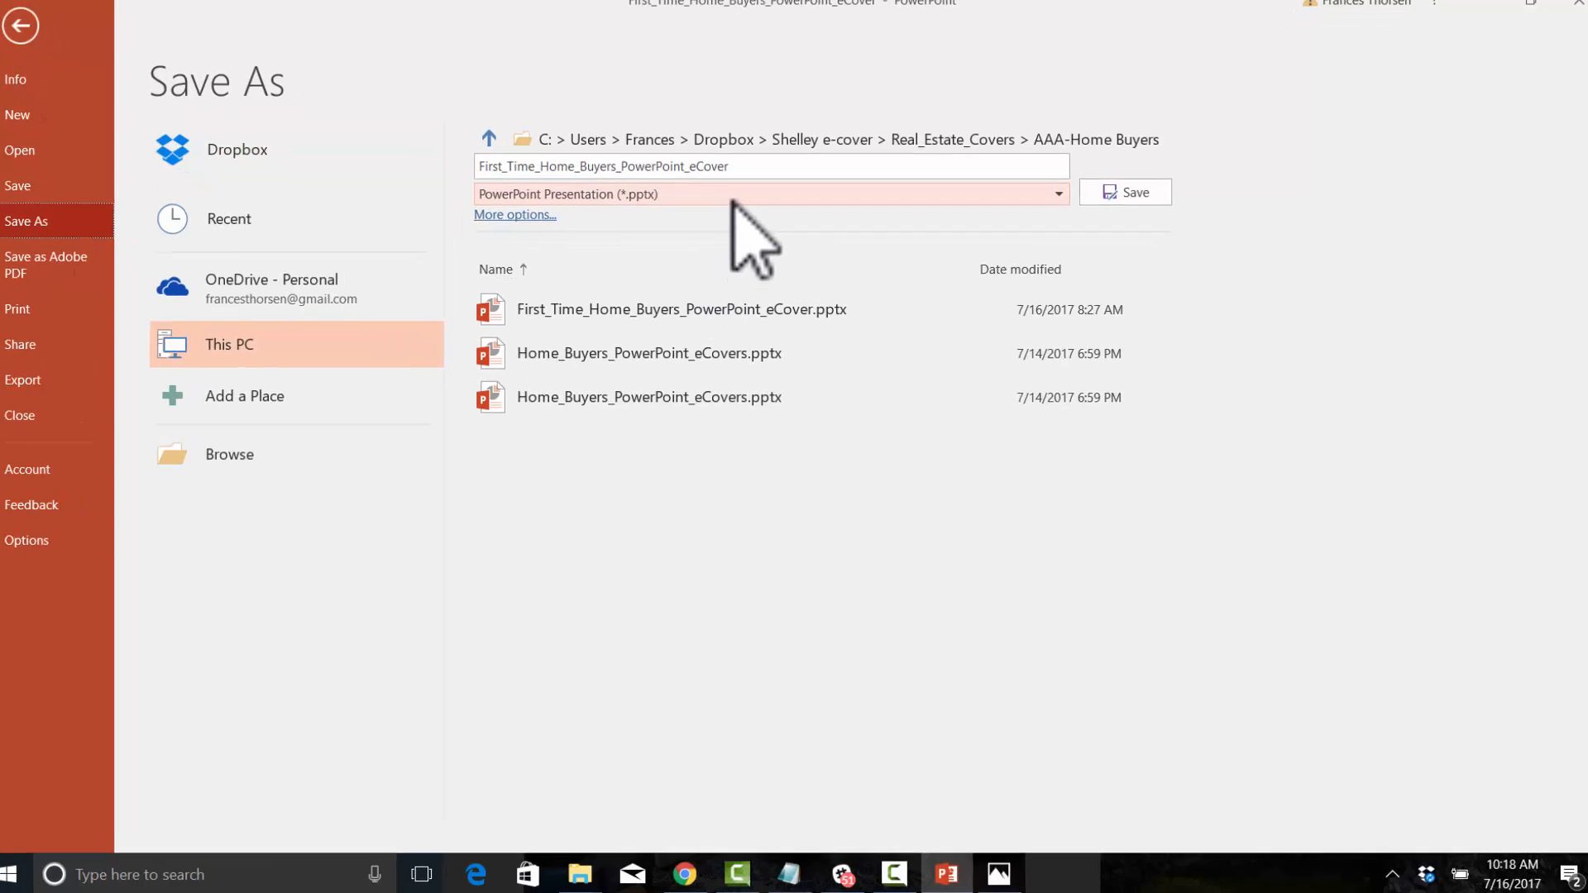
Export only the current slide as a JPEG named First_Time_Home_Buyers_PowerPoint_eCover in the AAA-Home Buyers folder.
left_click(733, 195)
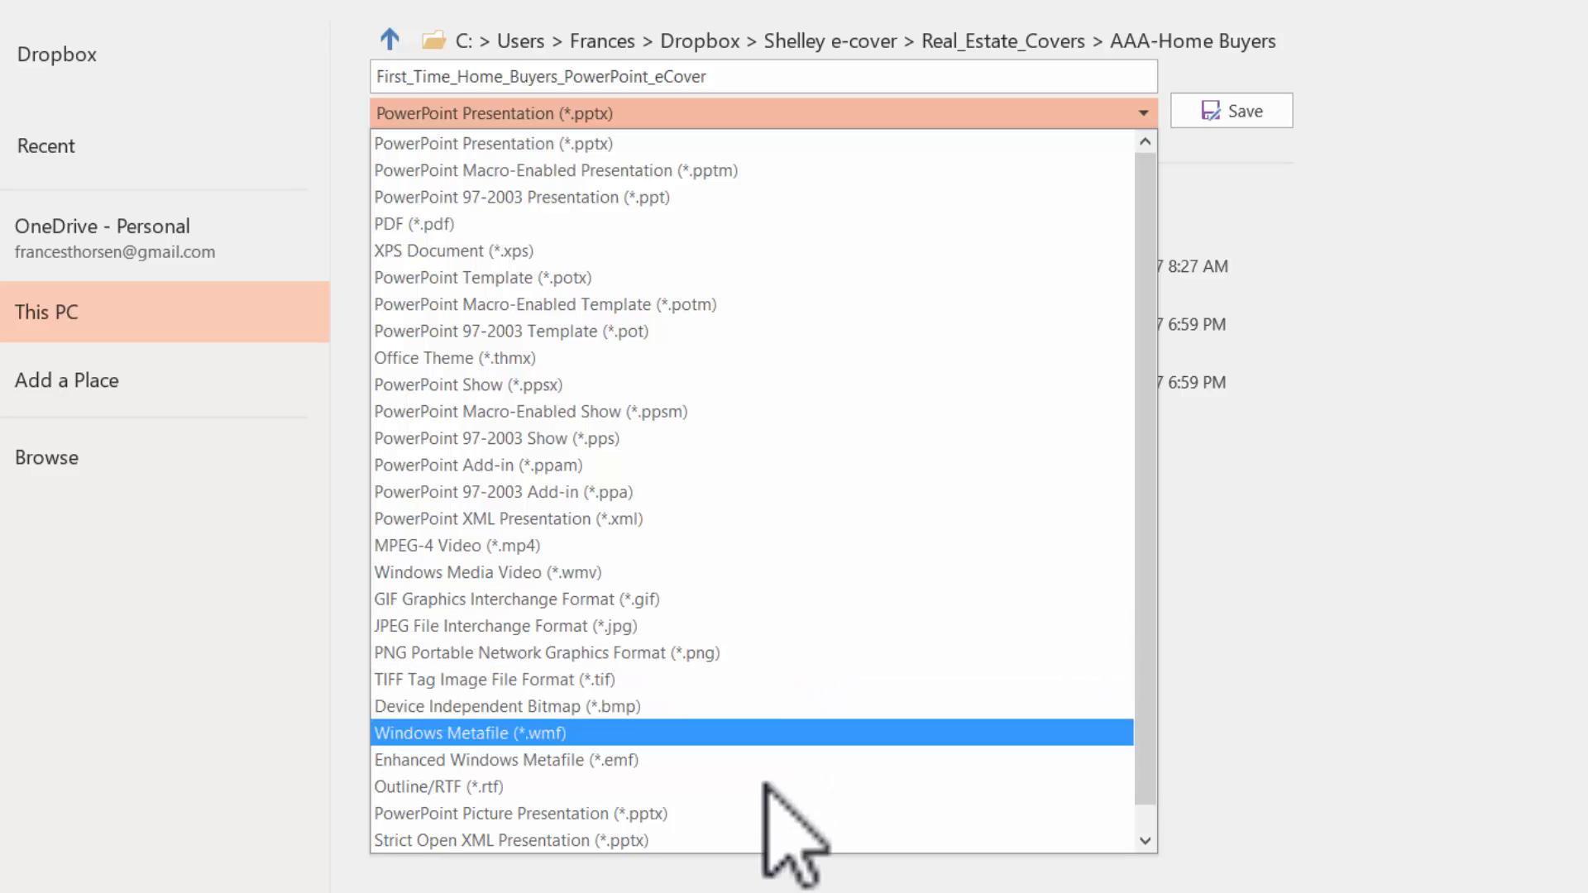
key("Escape")
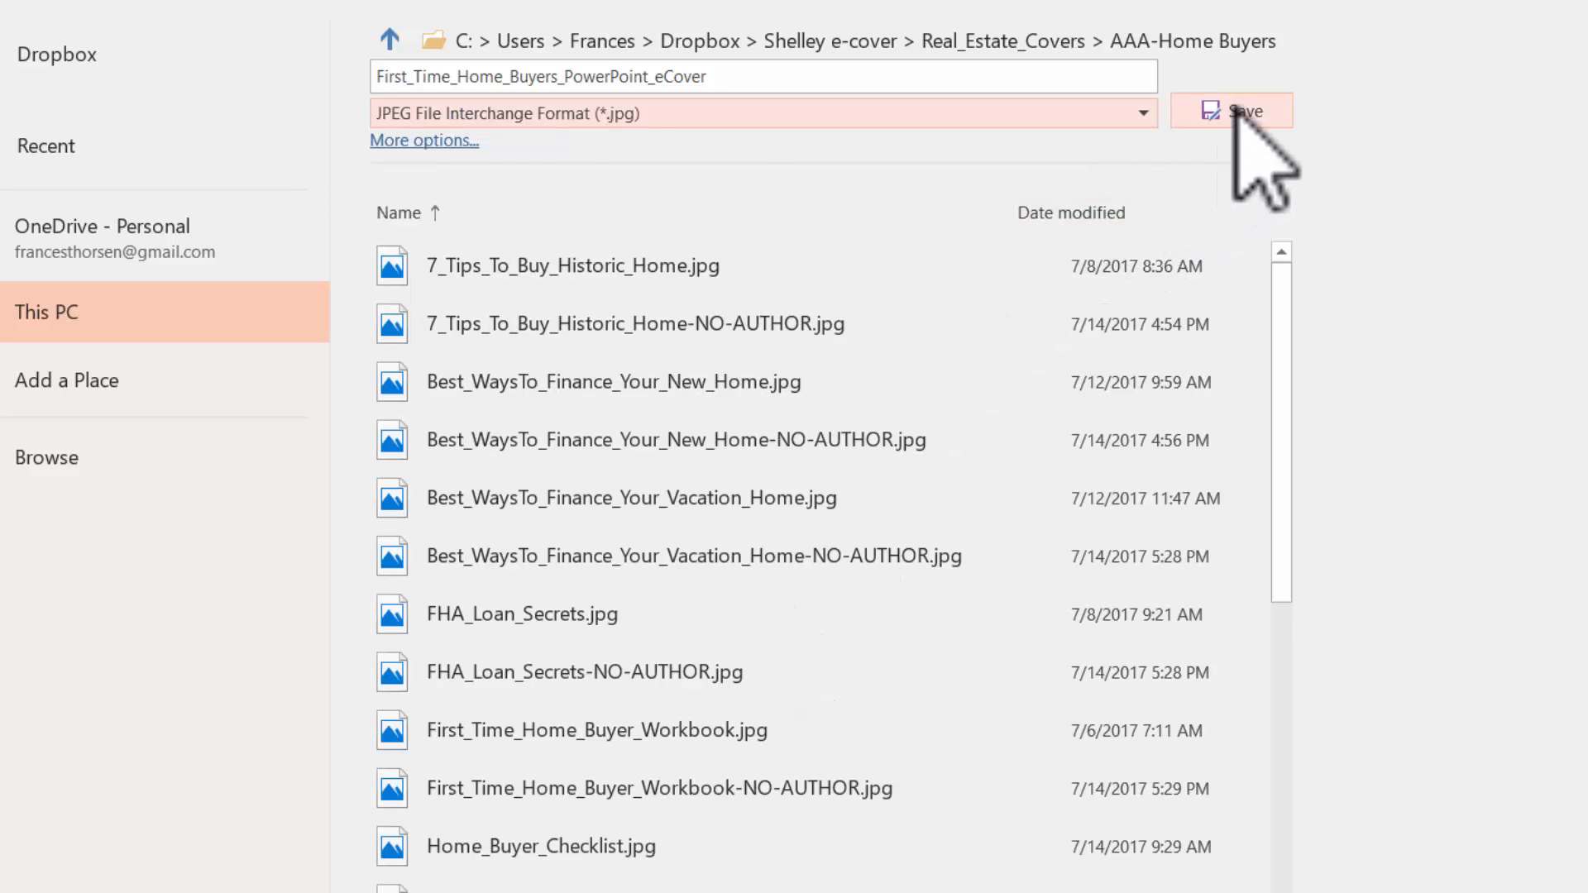
left_click(1239, 113)
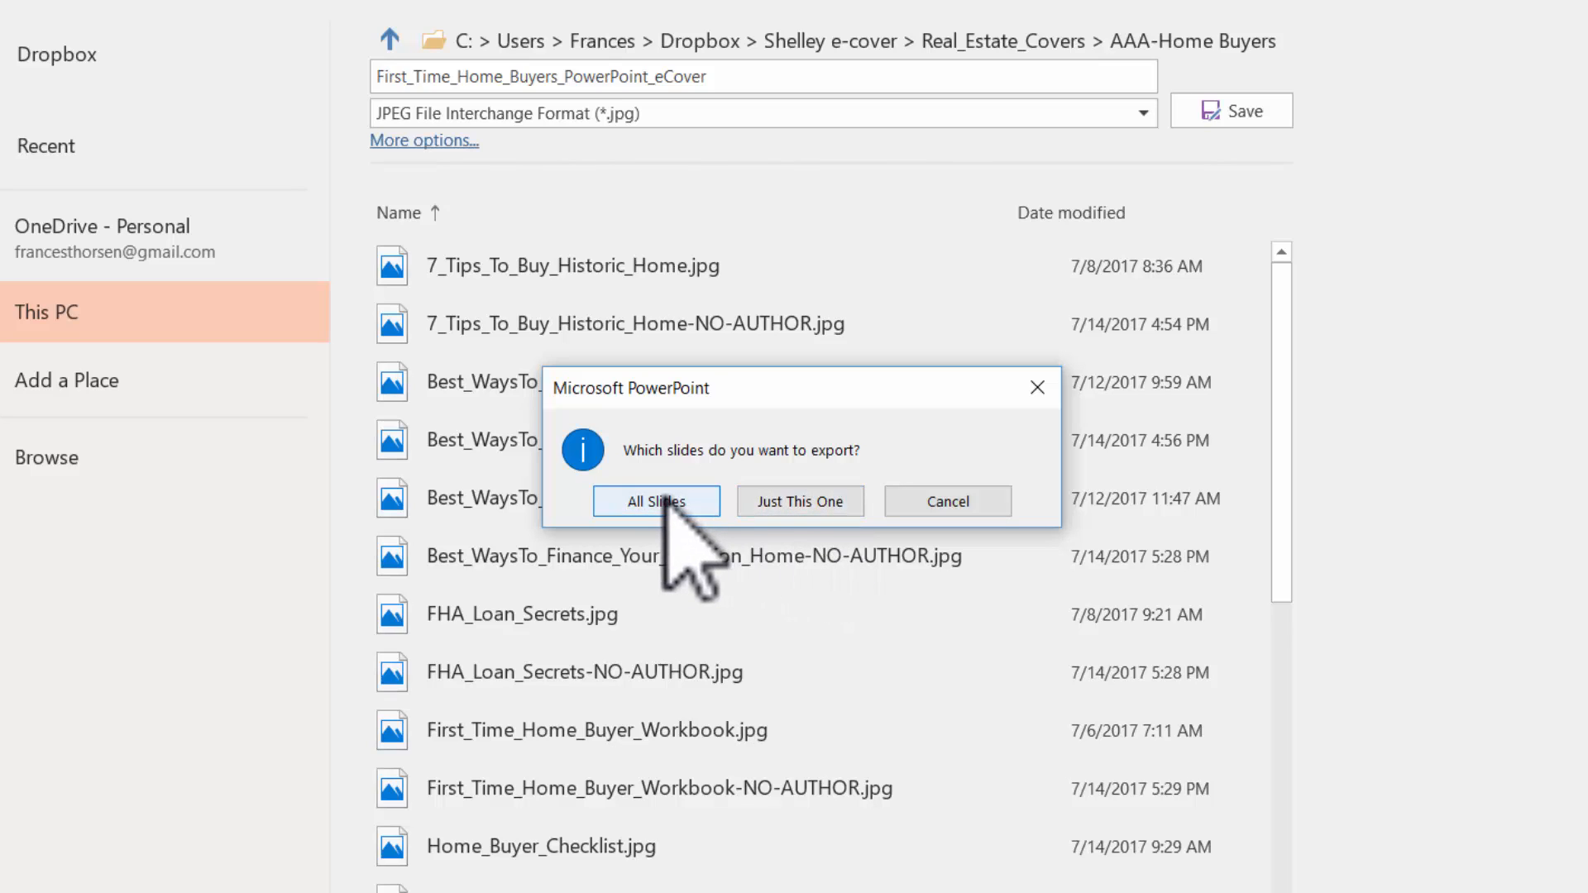
left_click(798, 500)
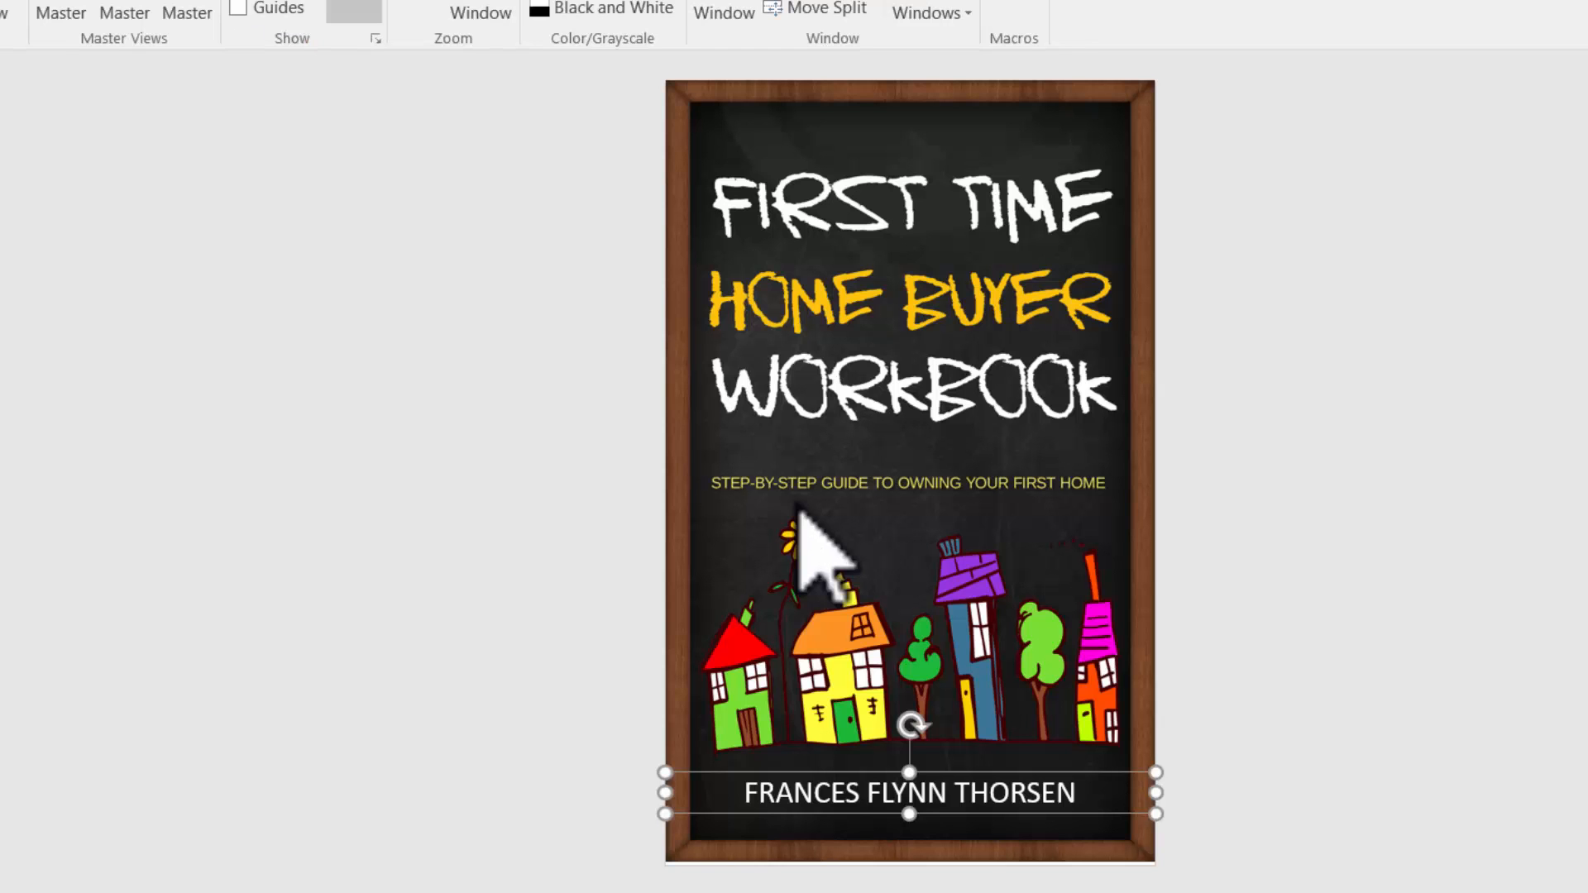
Replace the author name near the bottom of the book cover with the placeholder text YOUR NAME.
left_click(1568, 655)
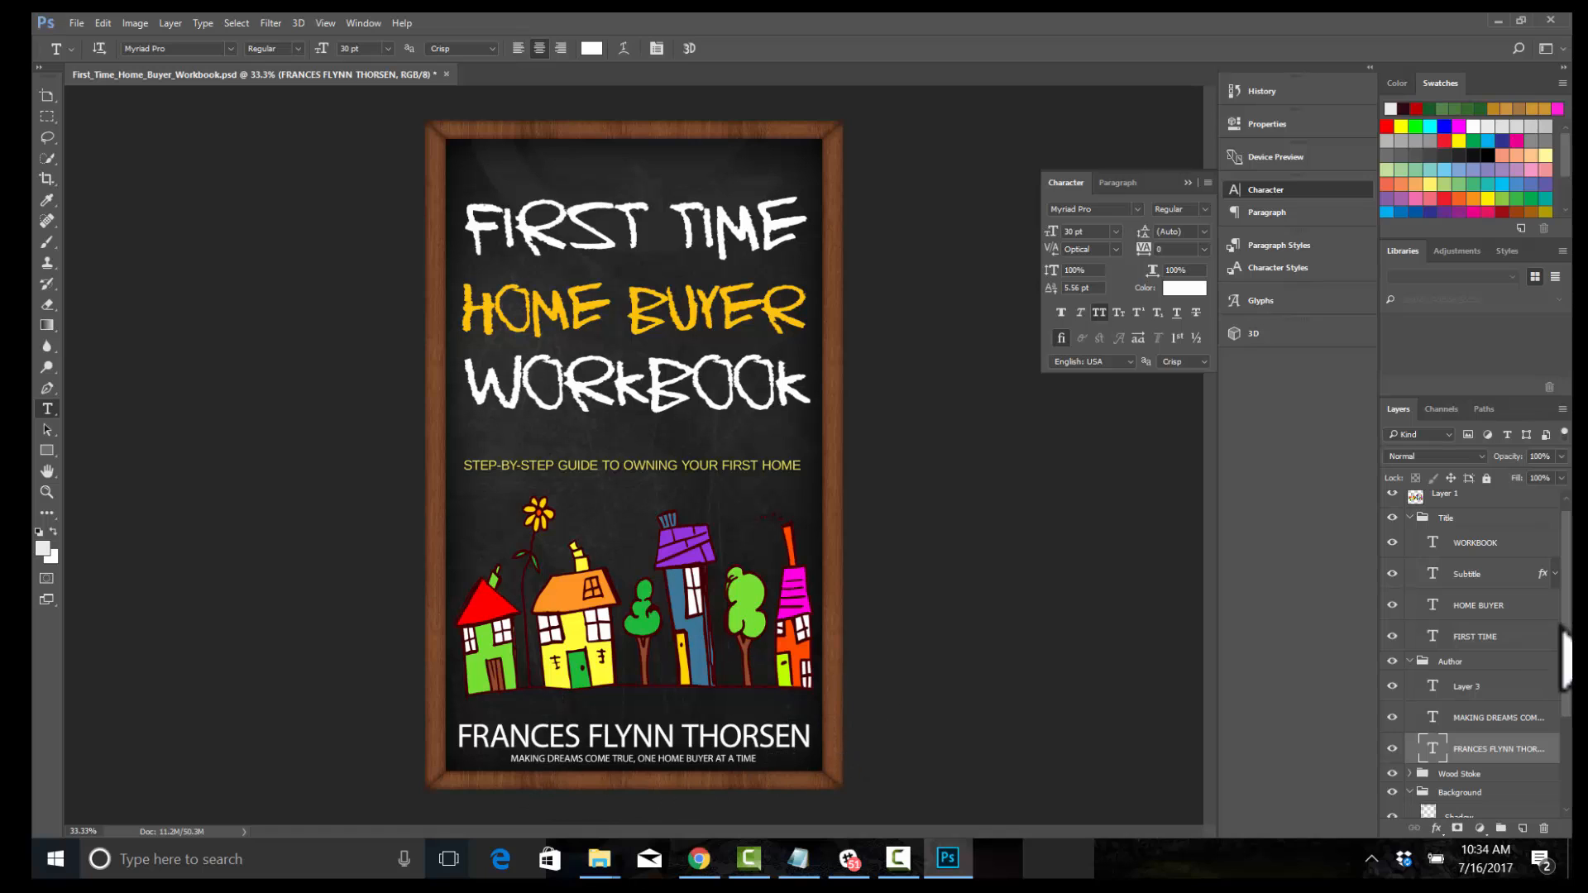
scroll(1567, 629, "down", 1)
scroll(1568, 629, "down", 2)
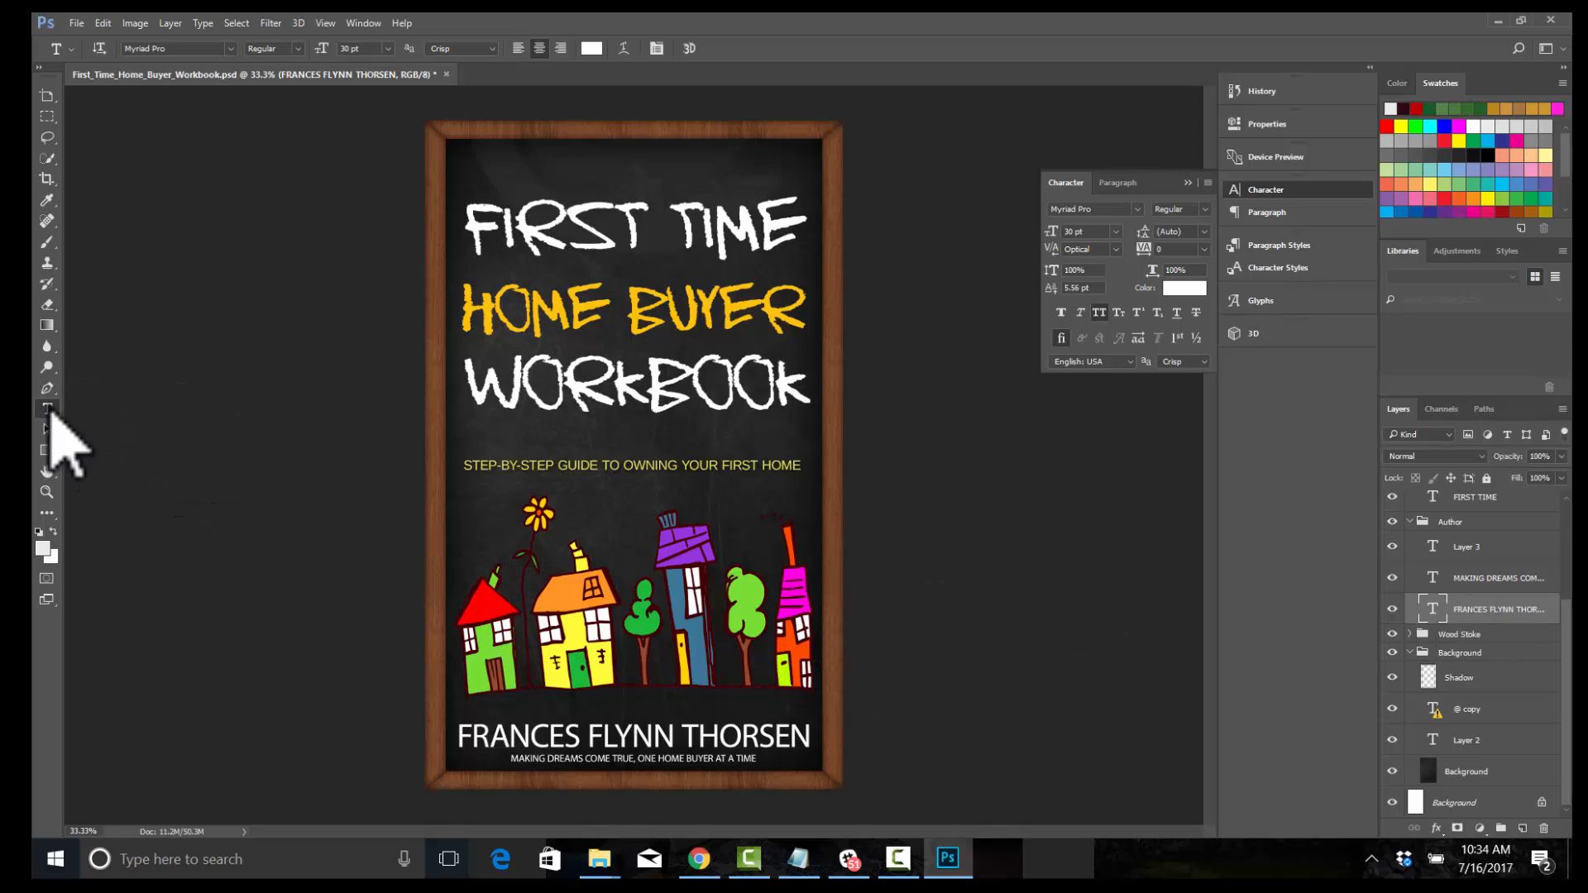
left_click(809, 724)
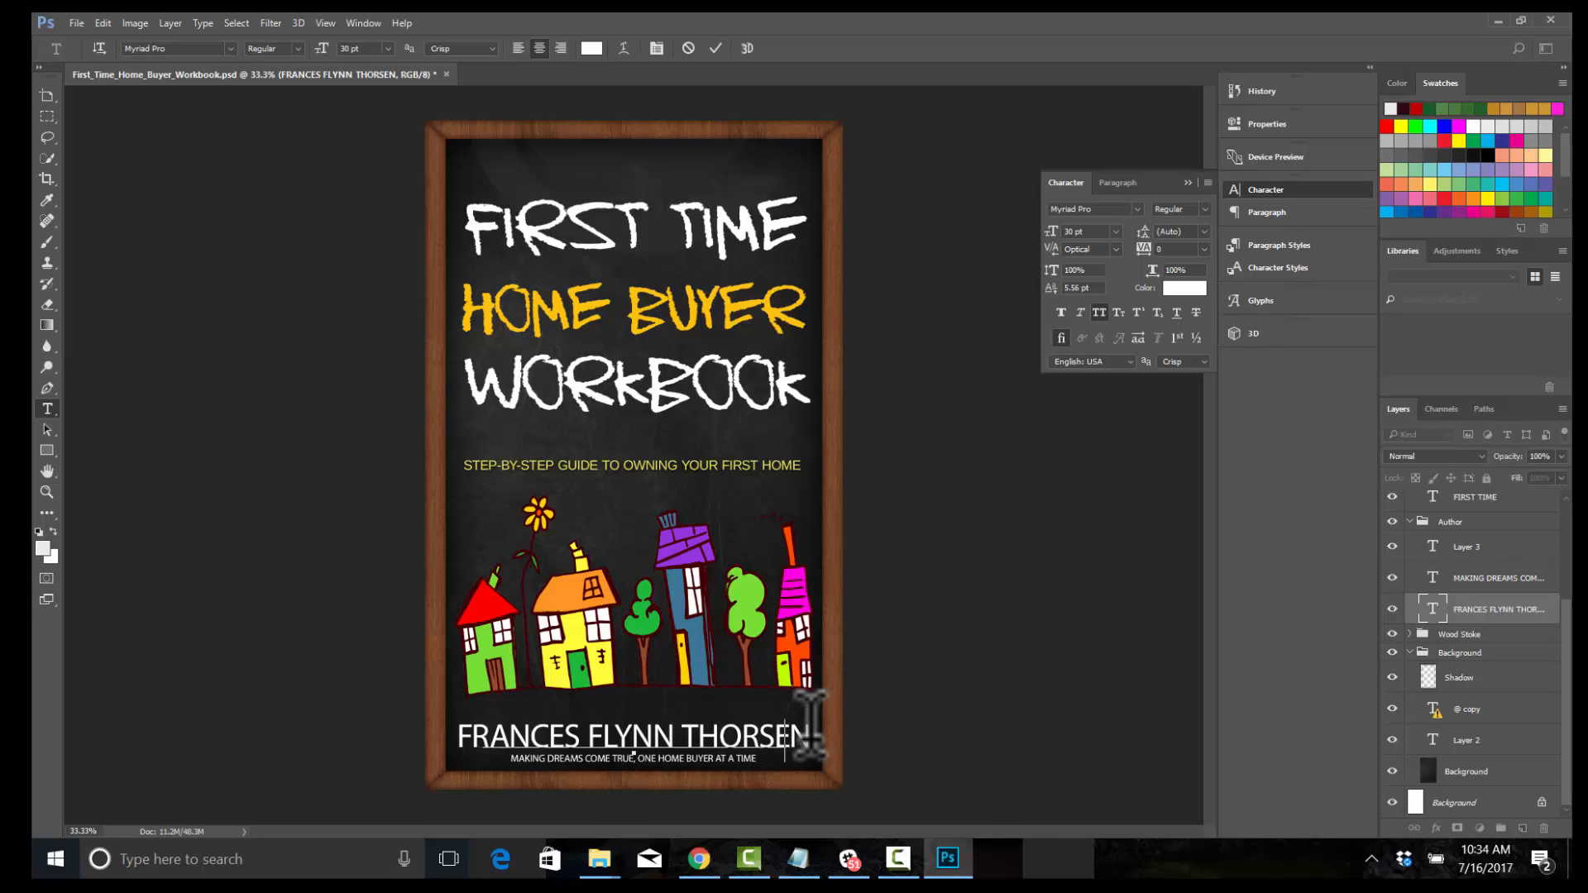
key("BackSpace")
key("BackSpace")
key("BackSpace")
key("BackSpace")
key("BackSpace")
key("BackSpace")
key("BackSpace")
key("BackSpace")
key("BackSpace")
key("BackSpace")
key("BackSpace")
key("BackSpace")
key("BackSpace")
key("BackSpace")
key("BackSpace")
key("BackSpace")
key("BackSpace")
key("BackSpace")
key("BackSpace")
key("BackSpace")
key("BackSpace")
type("YOUR NAME")
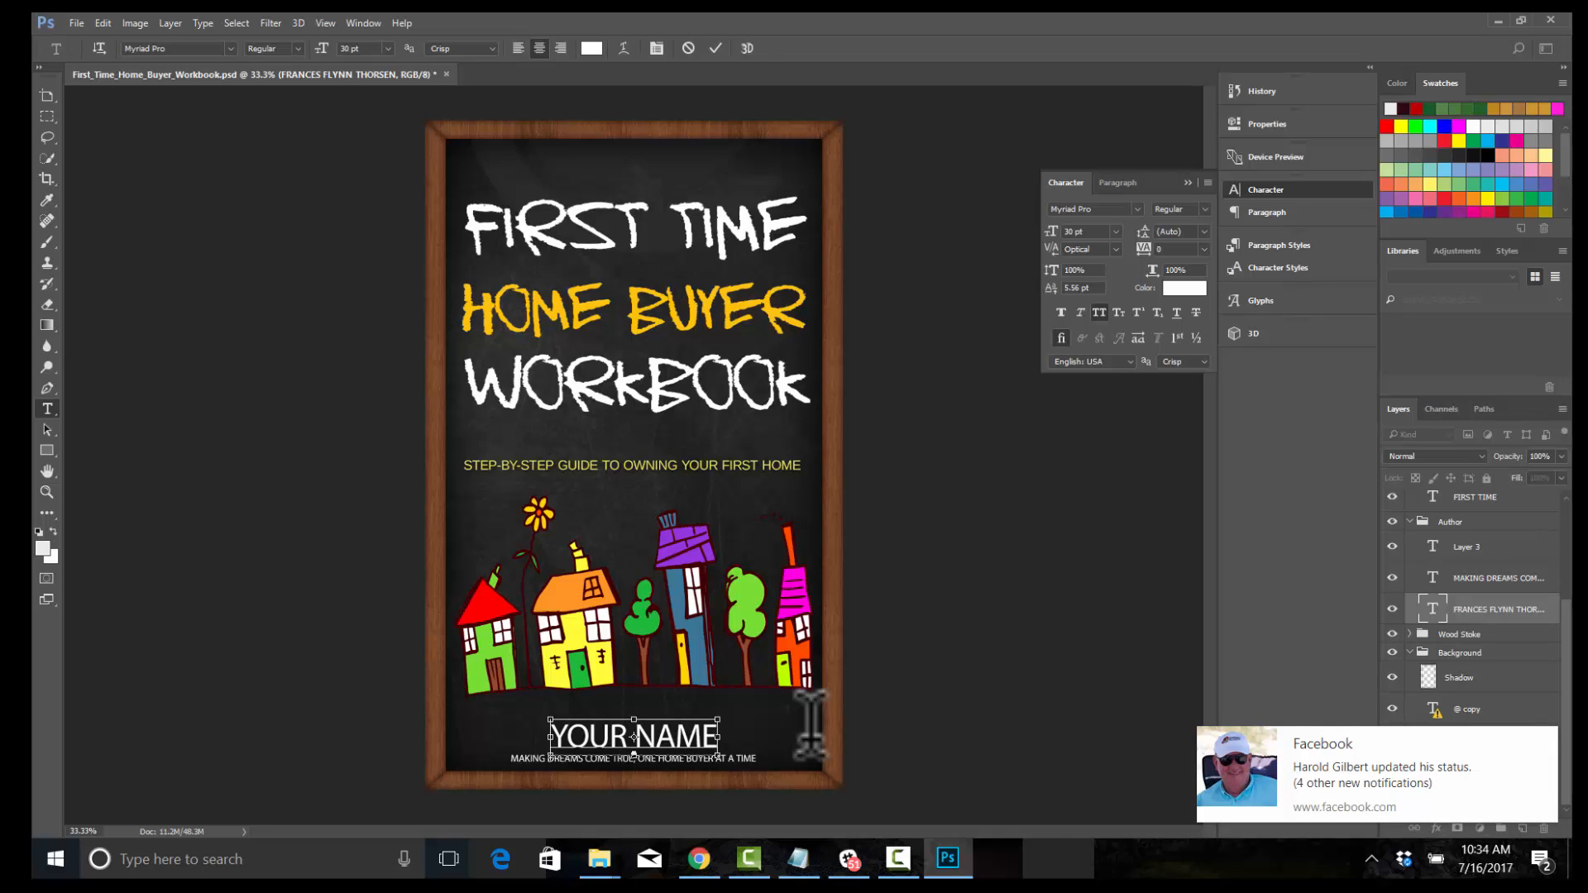
Set the font size of the YOUR NAME author text to 60 pt.
key("ctrl+a")
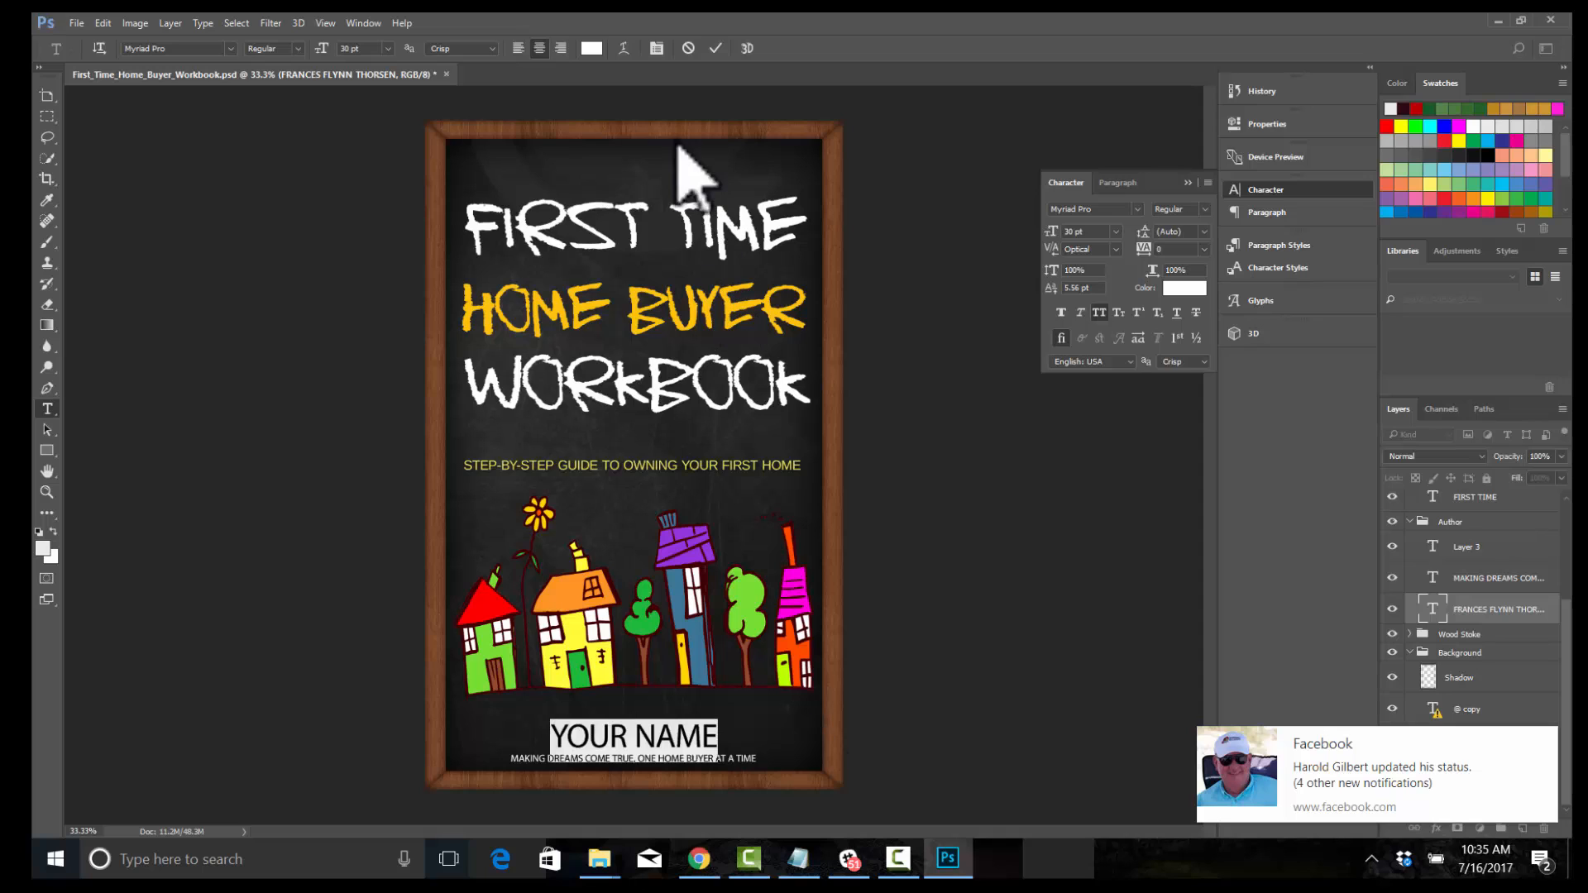
left_click(385, 50)
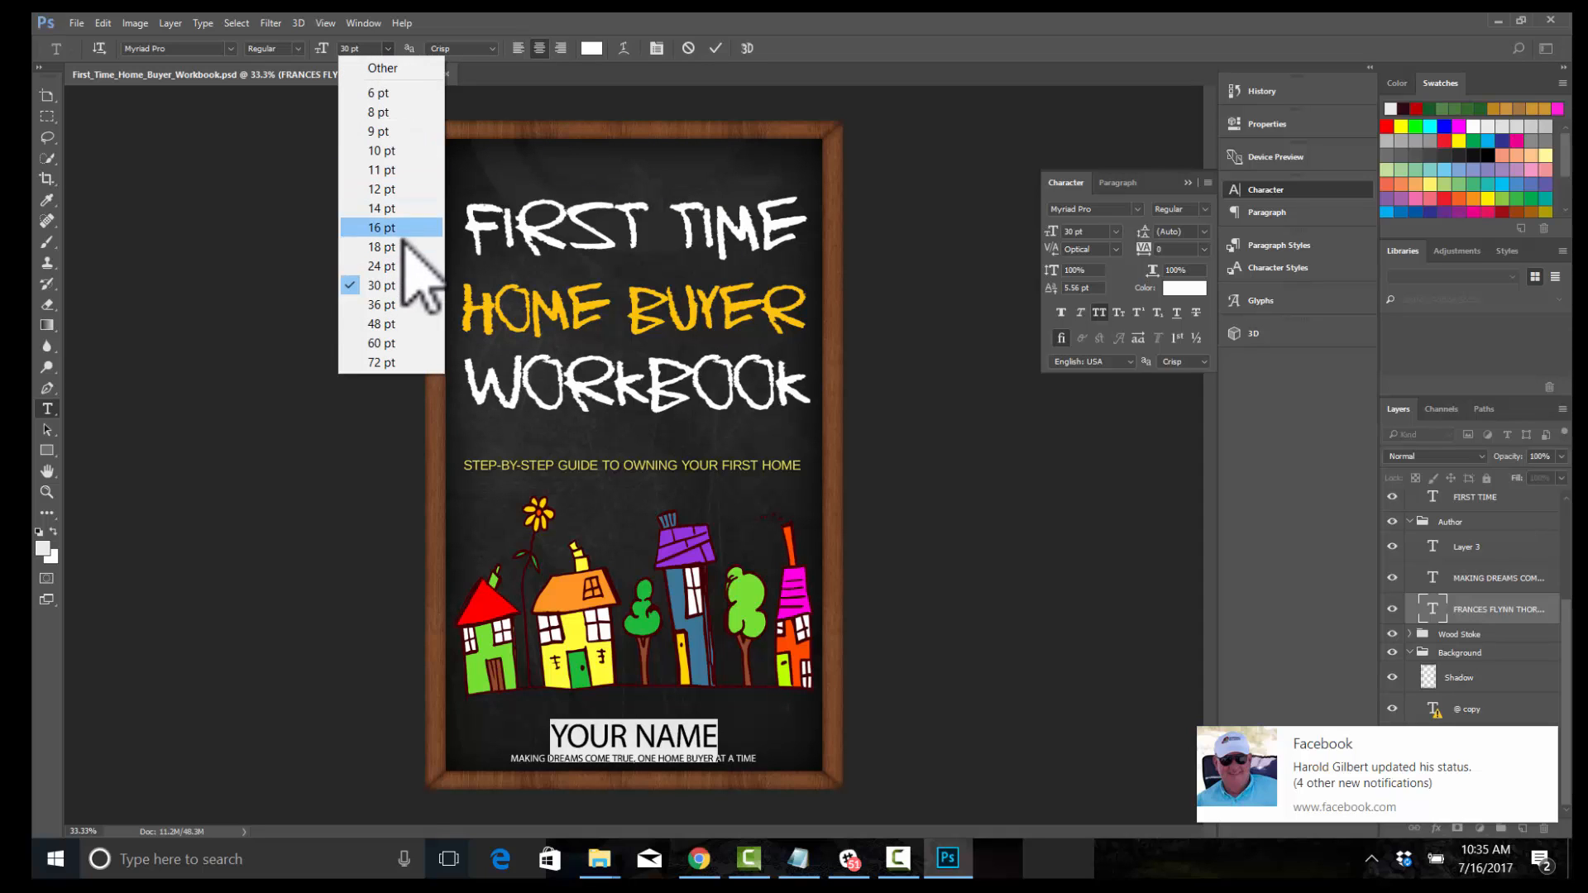
left_click(382, 343)
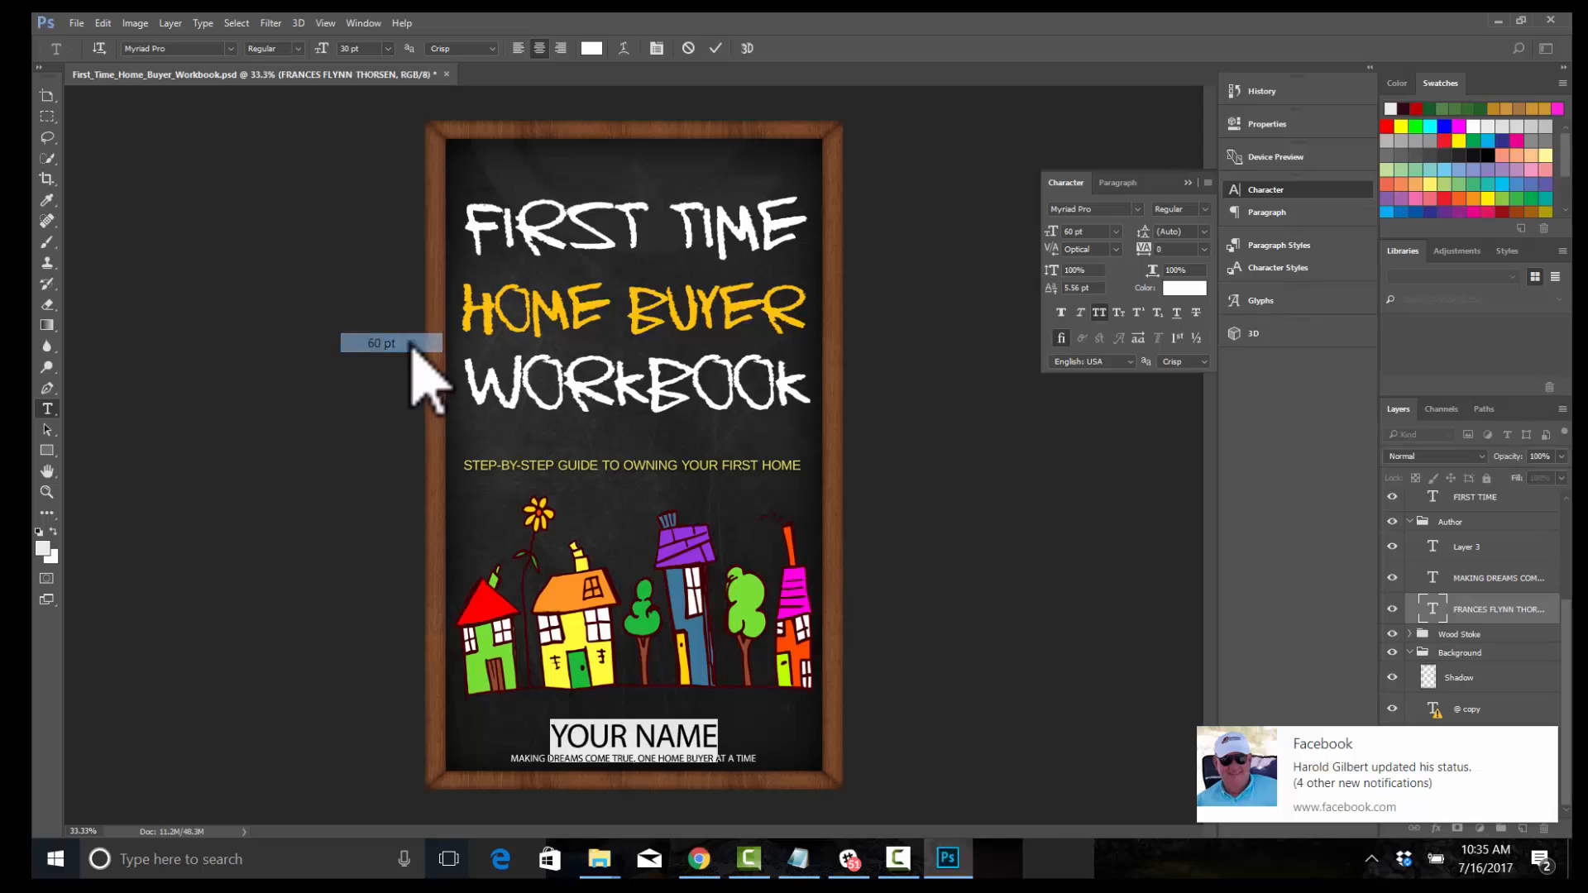
left_click(674, 716)
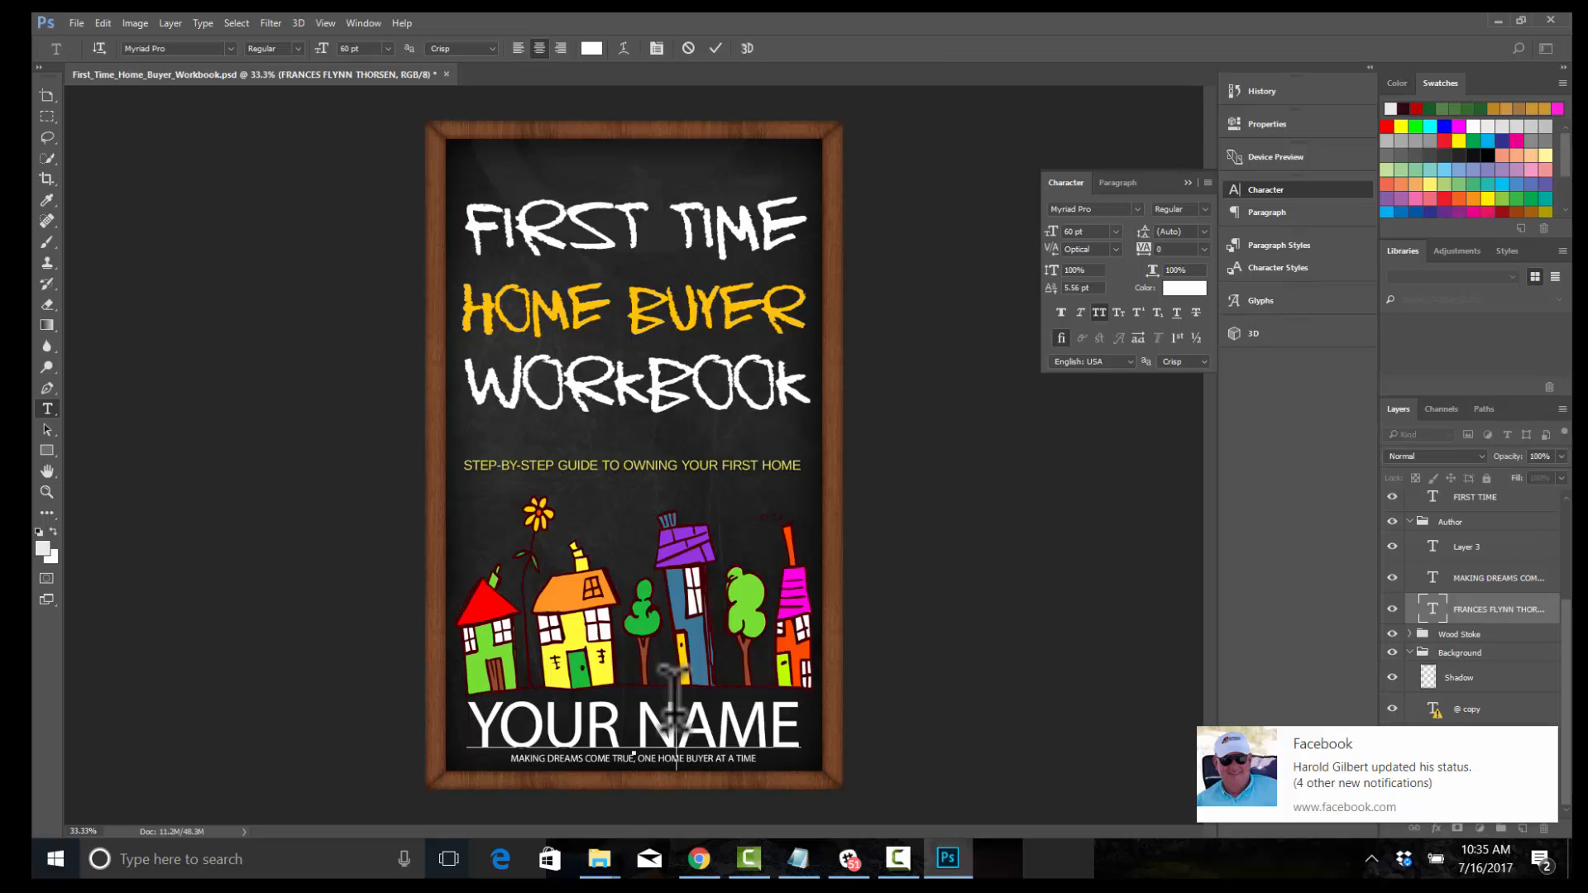
Set the YOUR NAME author text to 48 pt and move it up slightly, clear of the tagline below it.
key("ctrl+a")
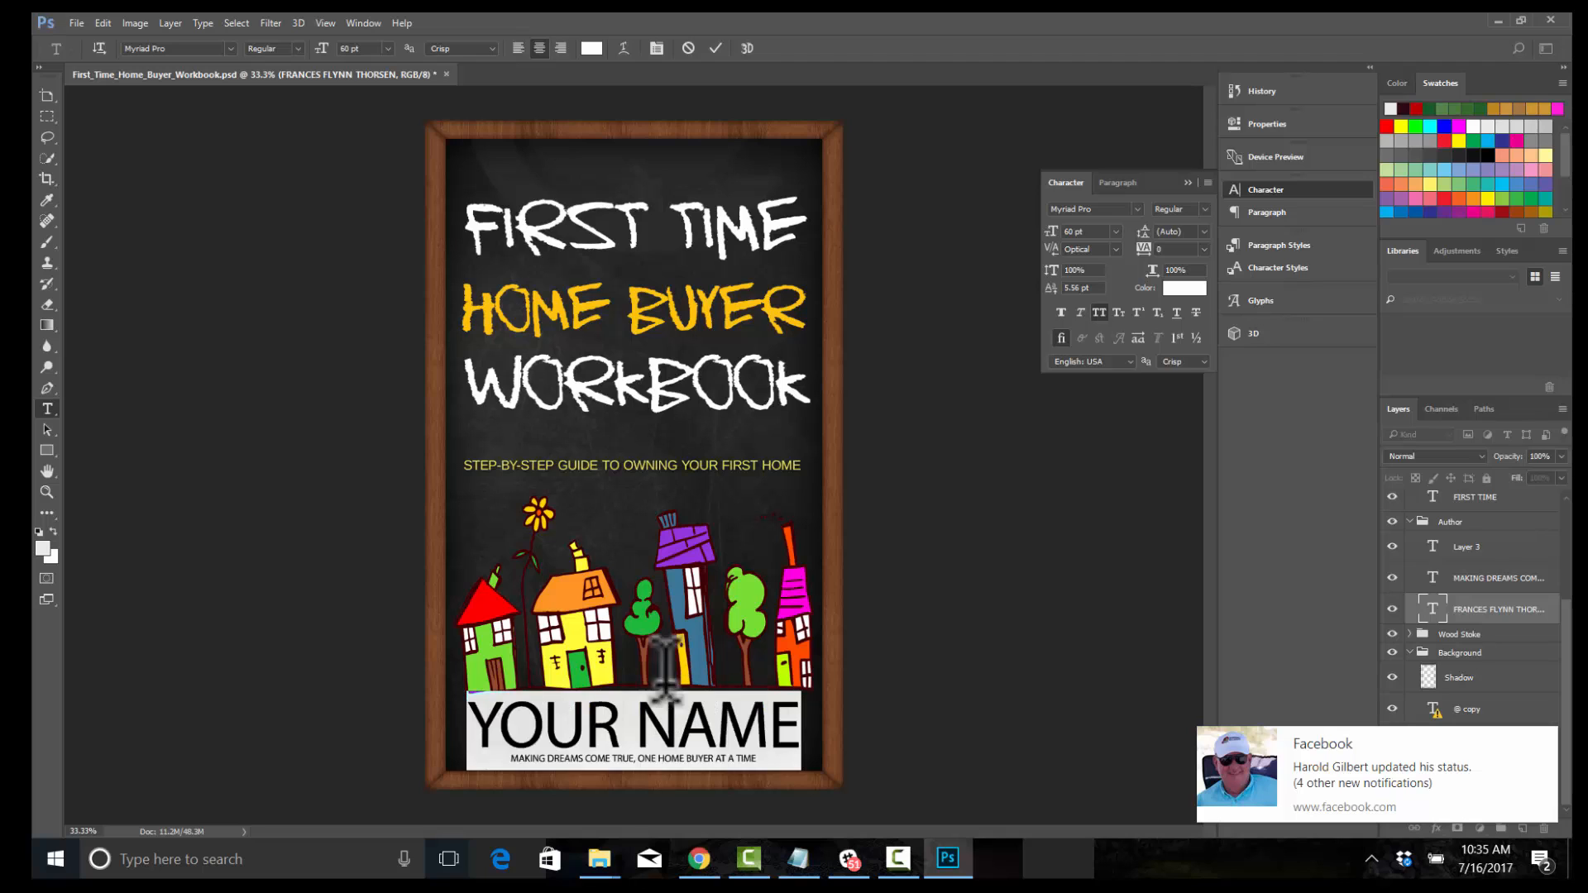
left_click(715, 745)
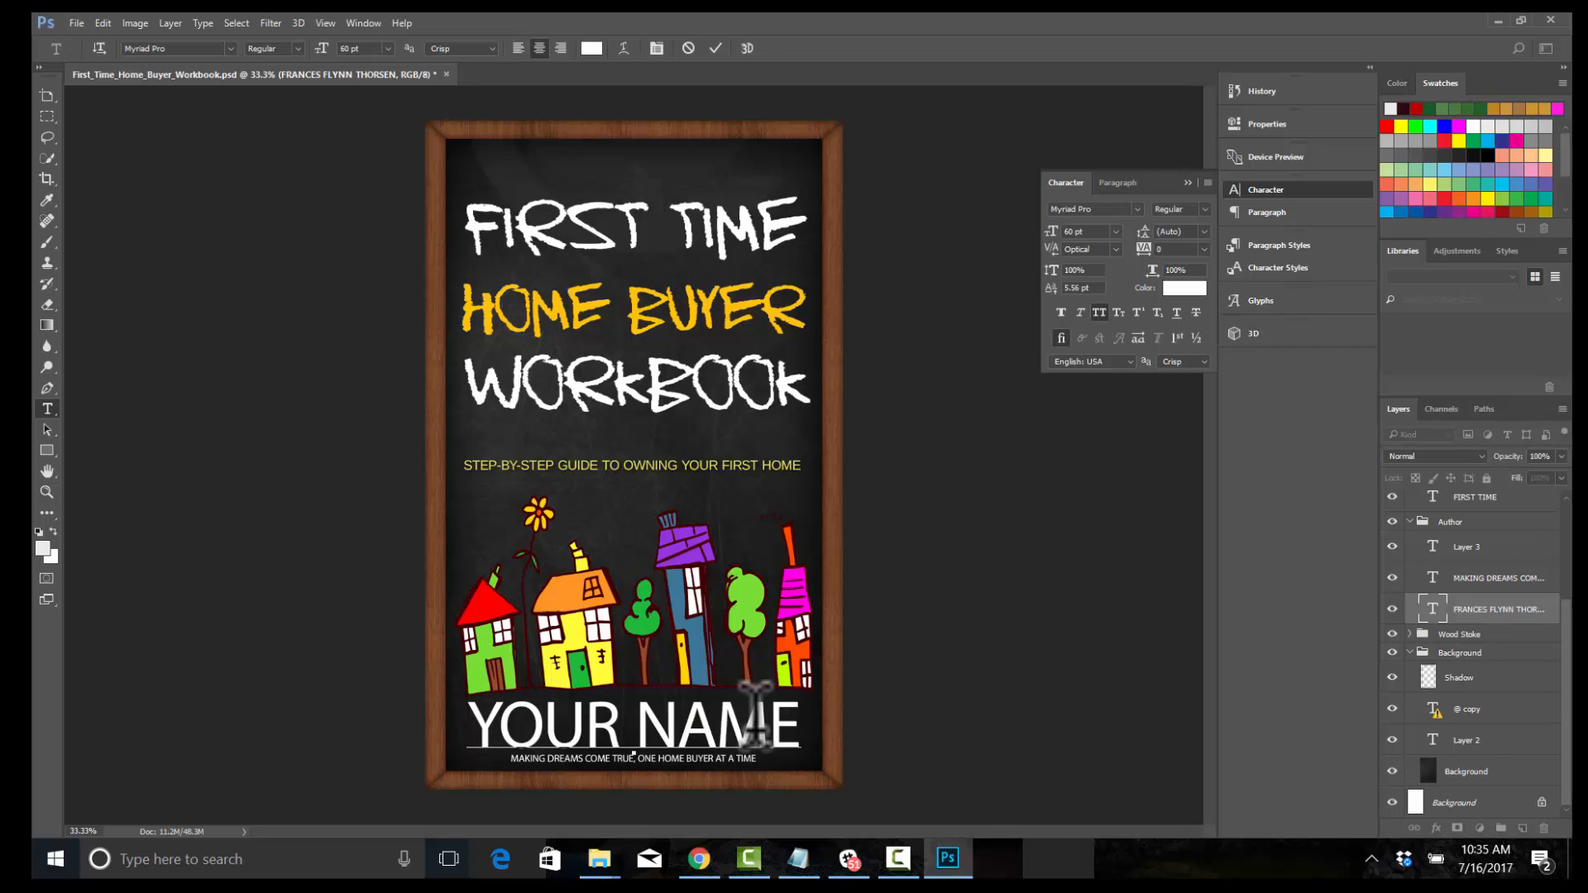
key("ctrl+a")
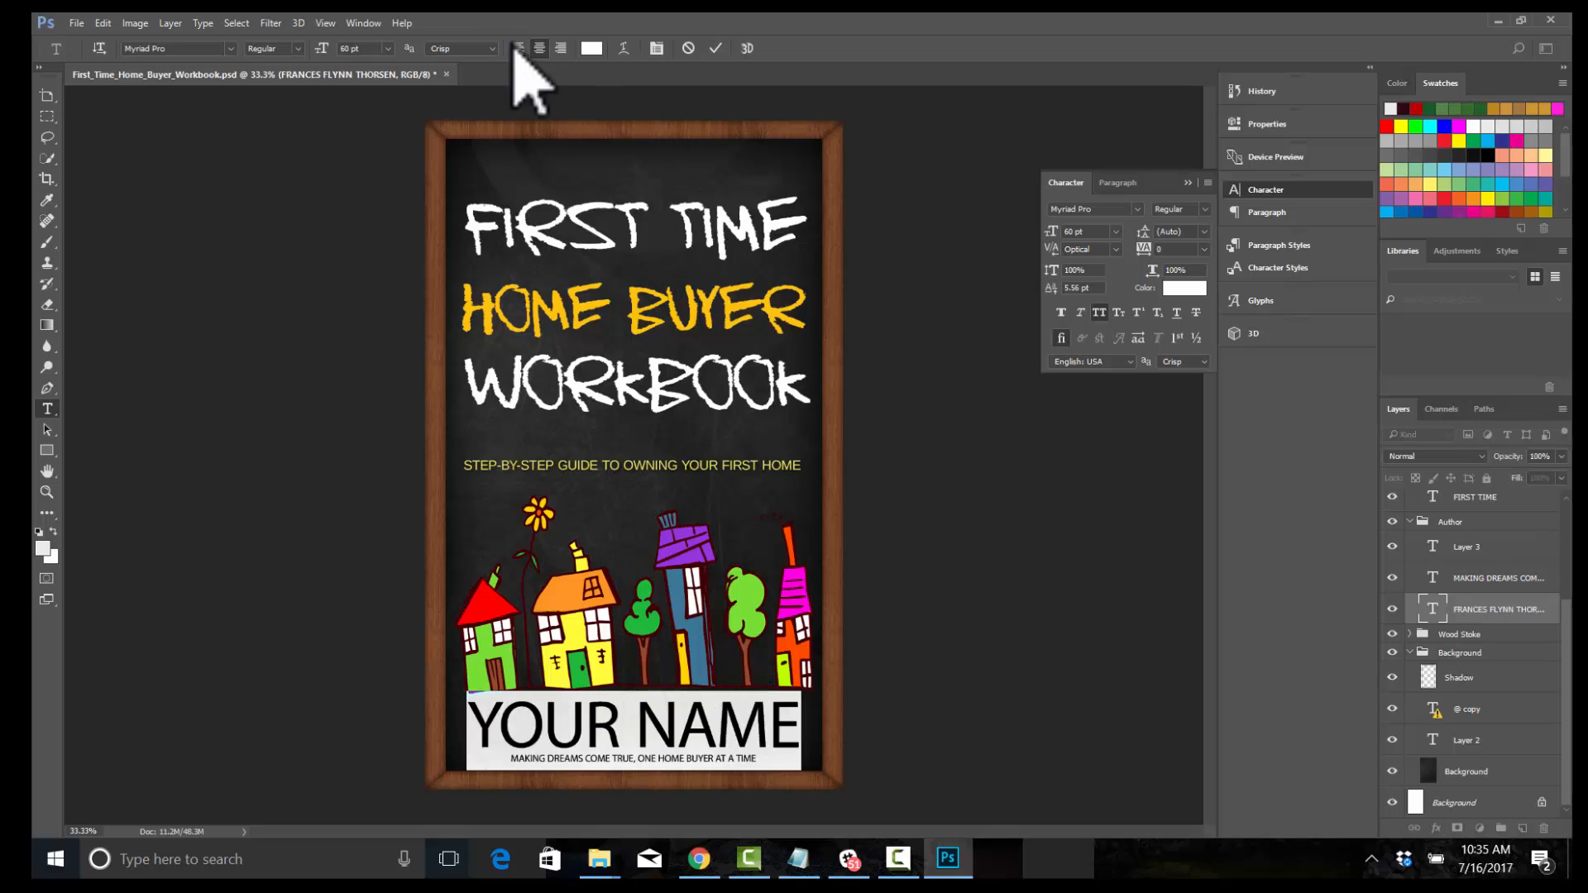
left_click(387, 48)
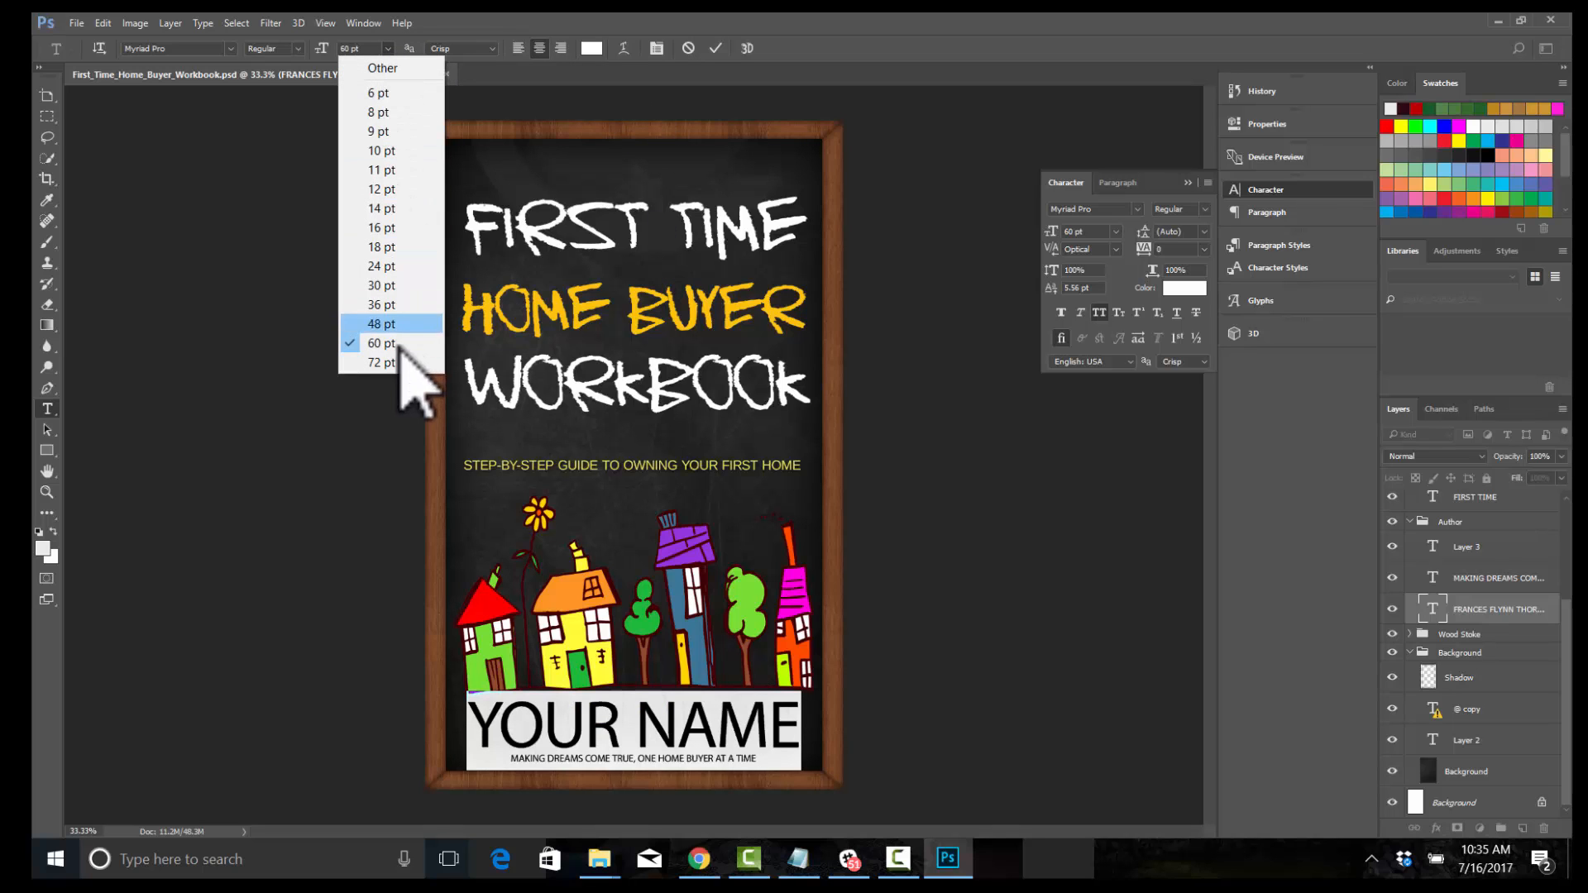
left_click(400, 329)
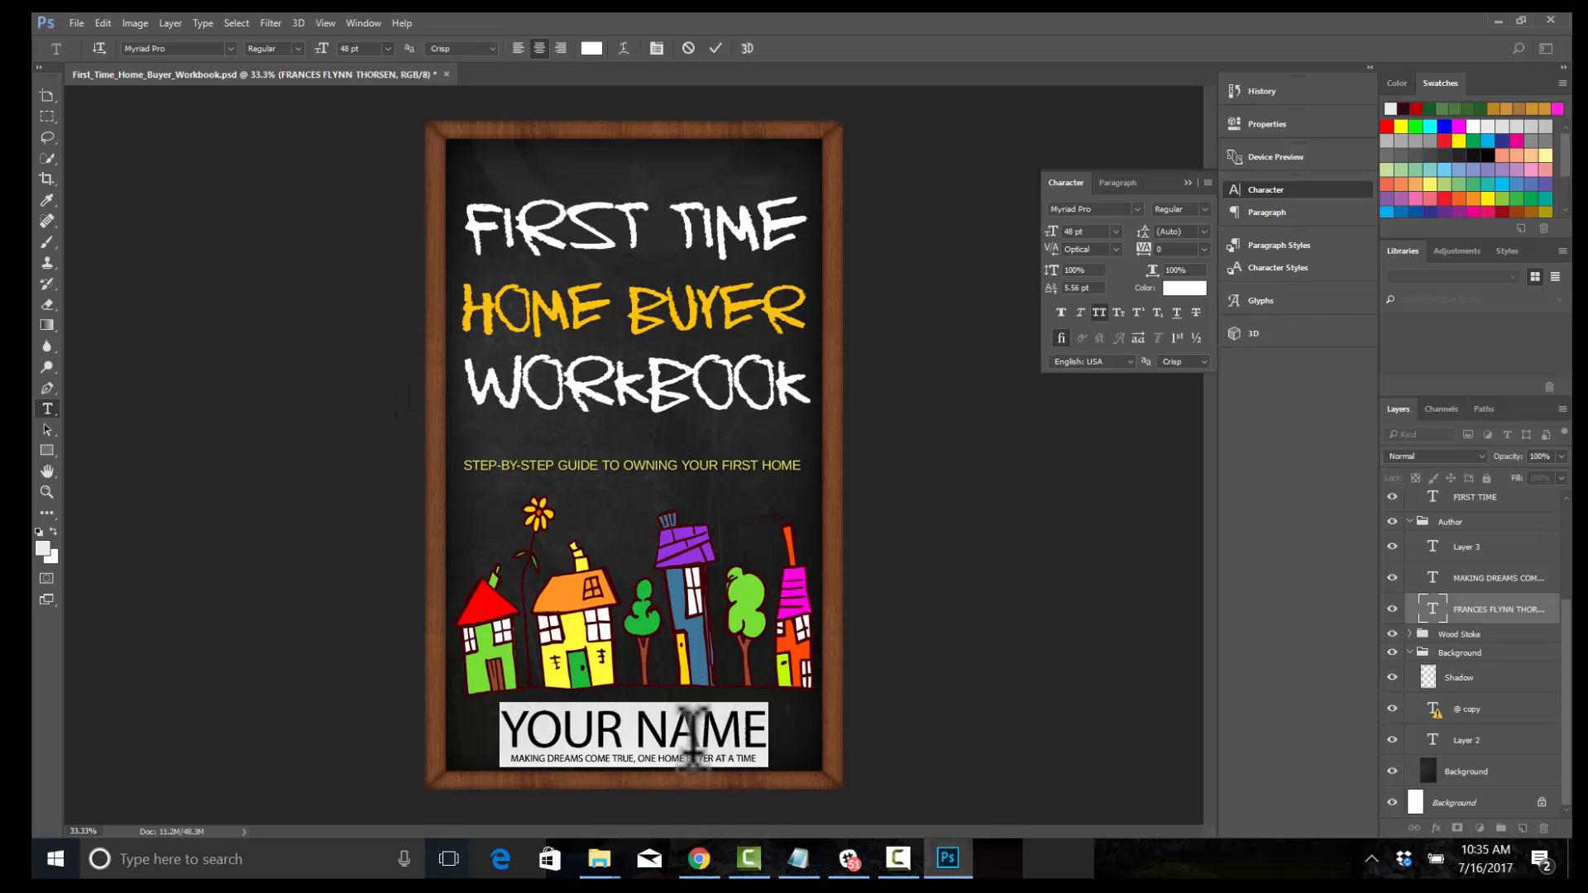
left_click(742, 730)
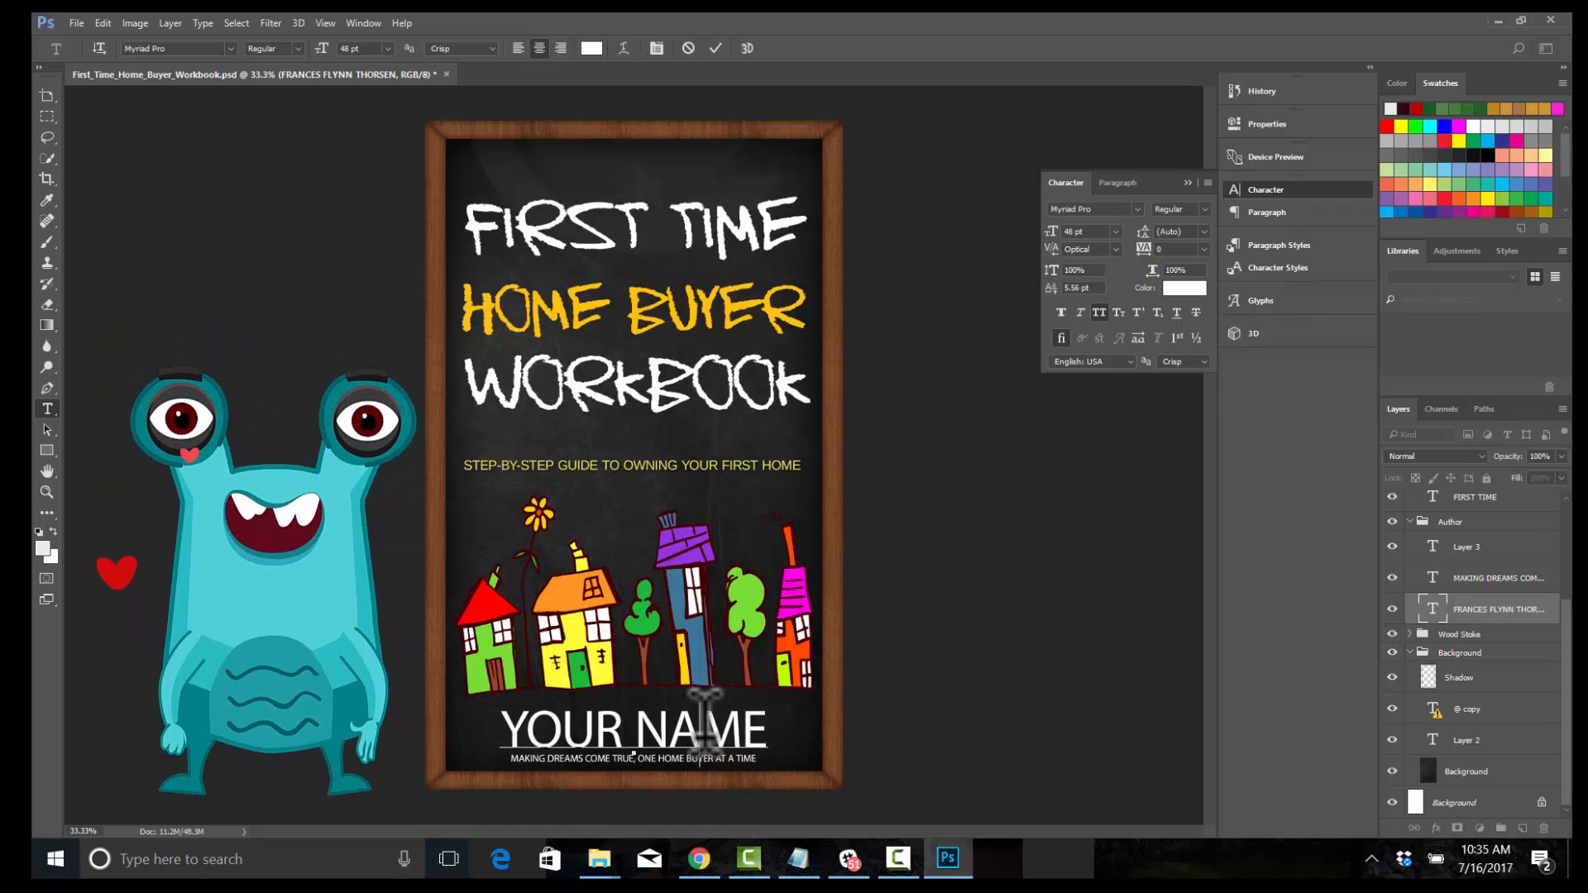
key("ctrl")
left_click_drag(702, 732, 702, 722)
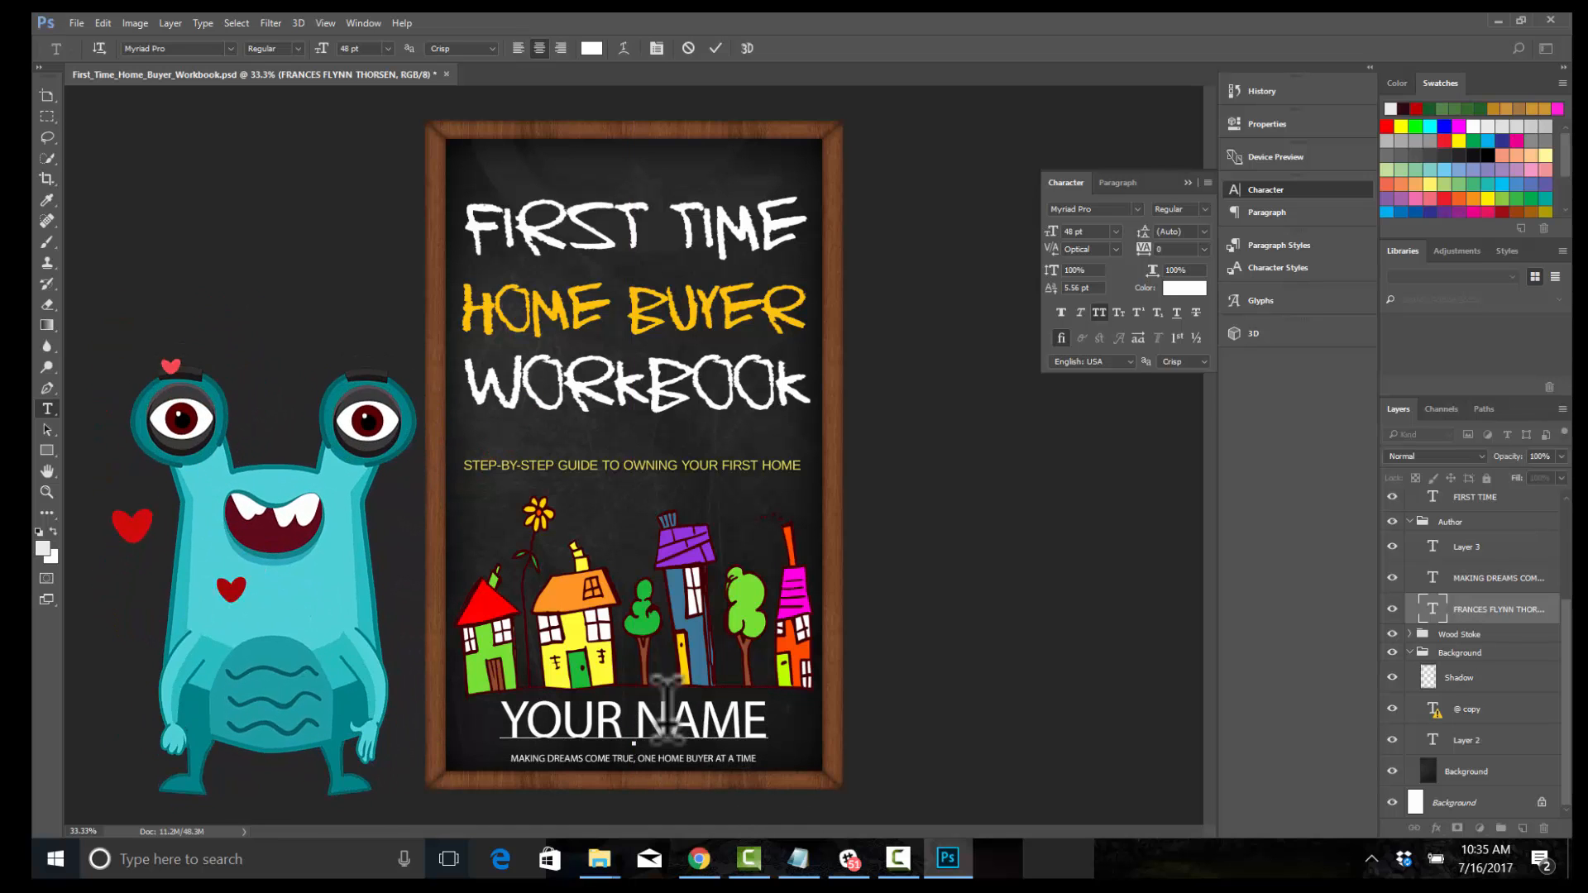
left_click(76, 23)
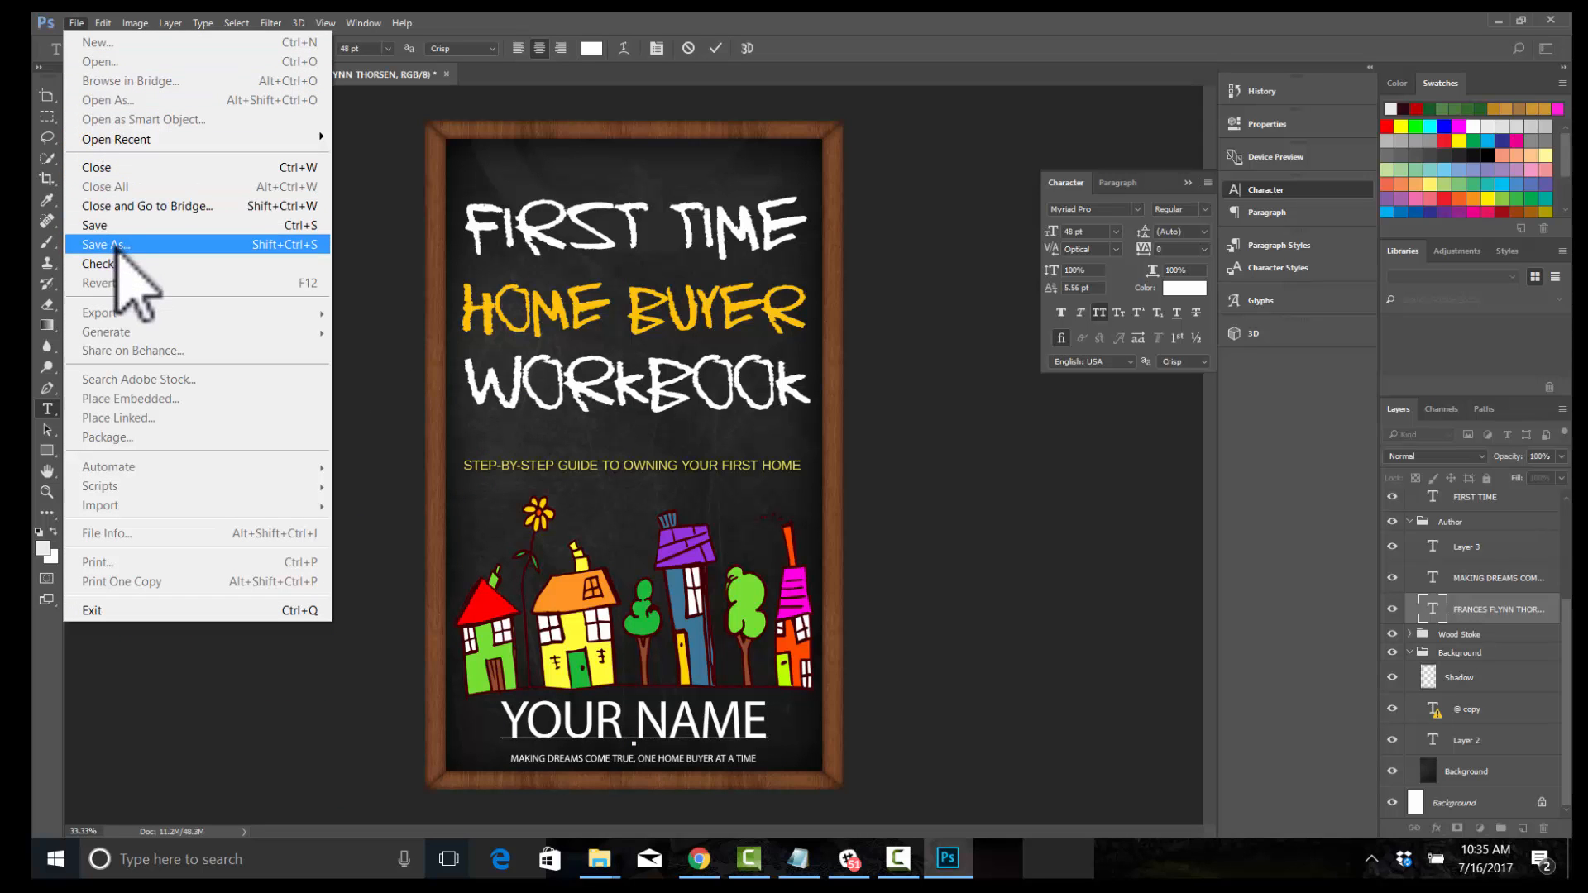
left_click(119, 245)
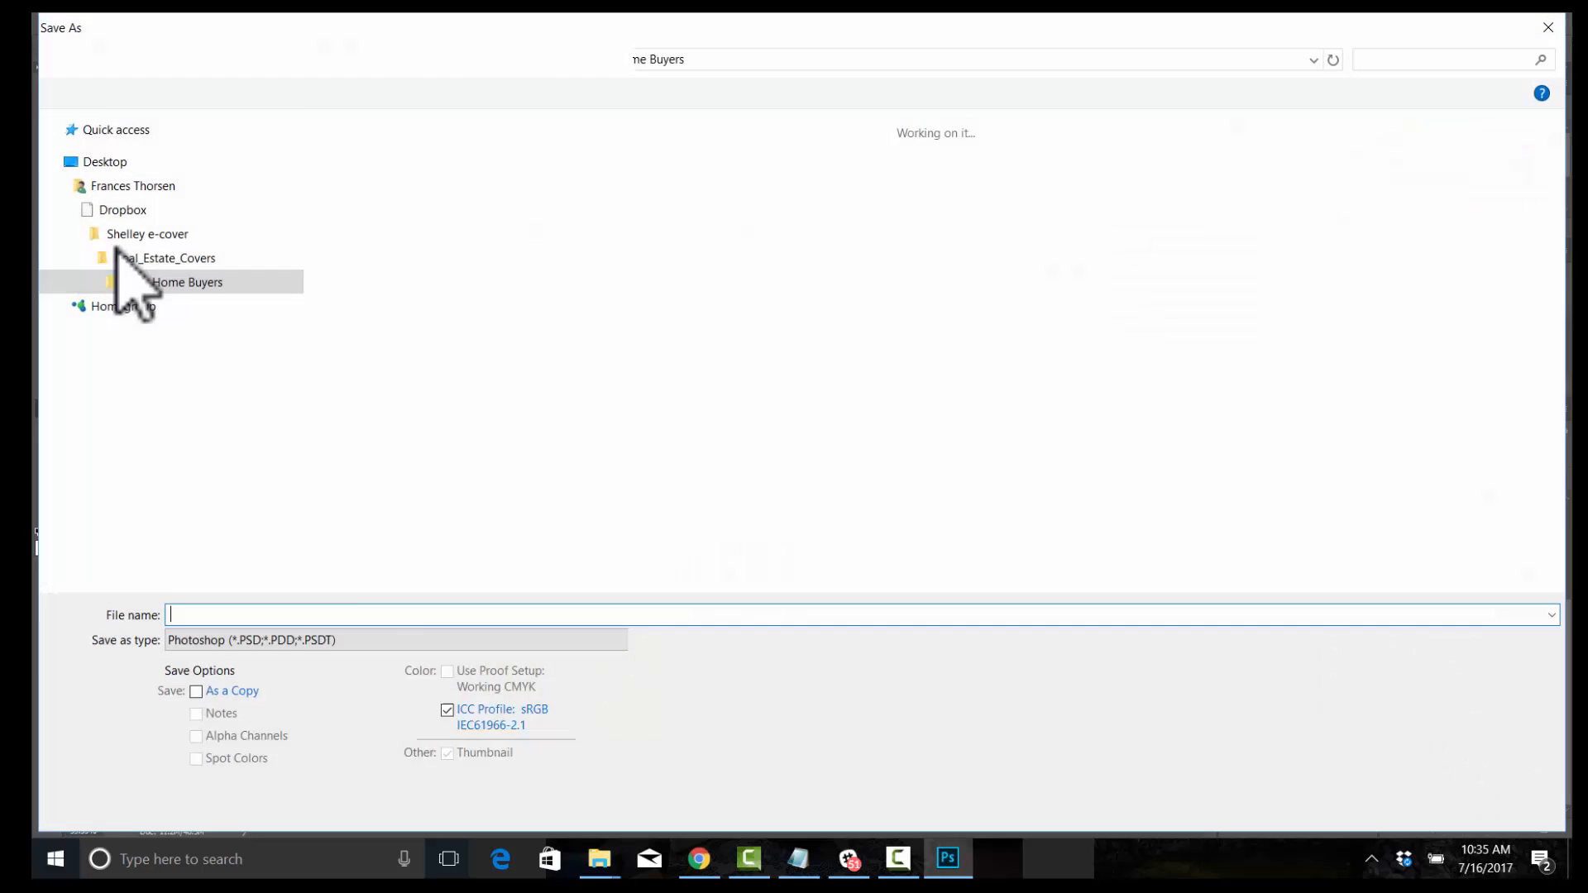
left_click(345, 639)
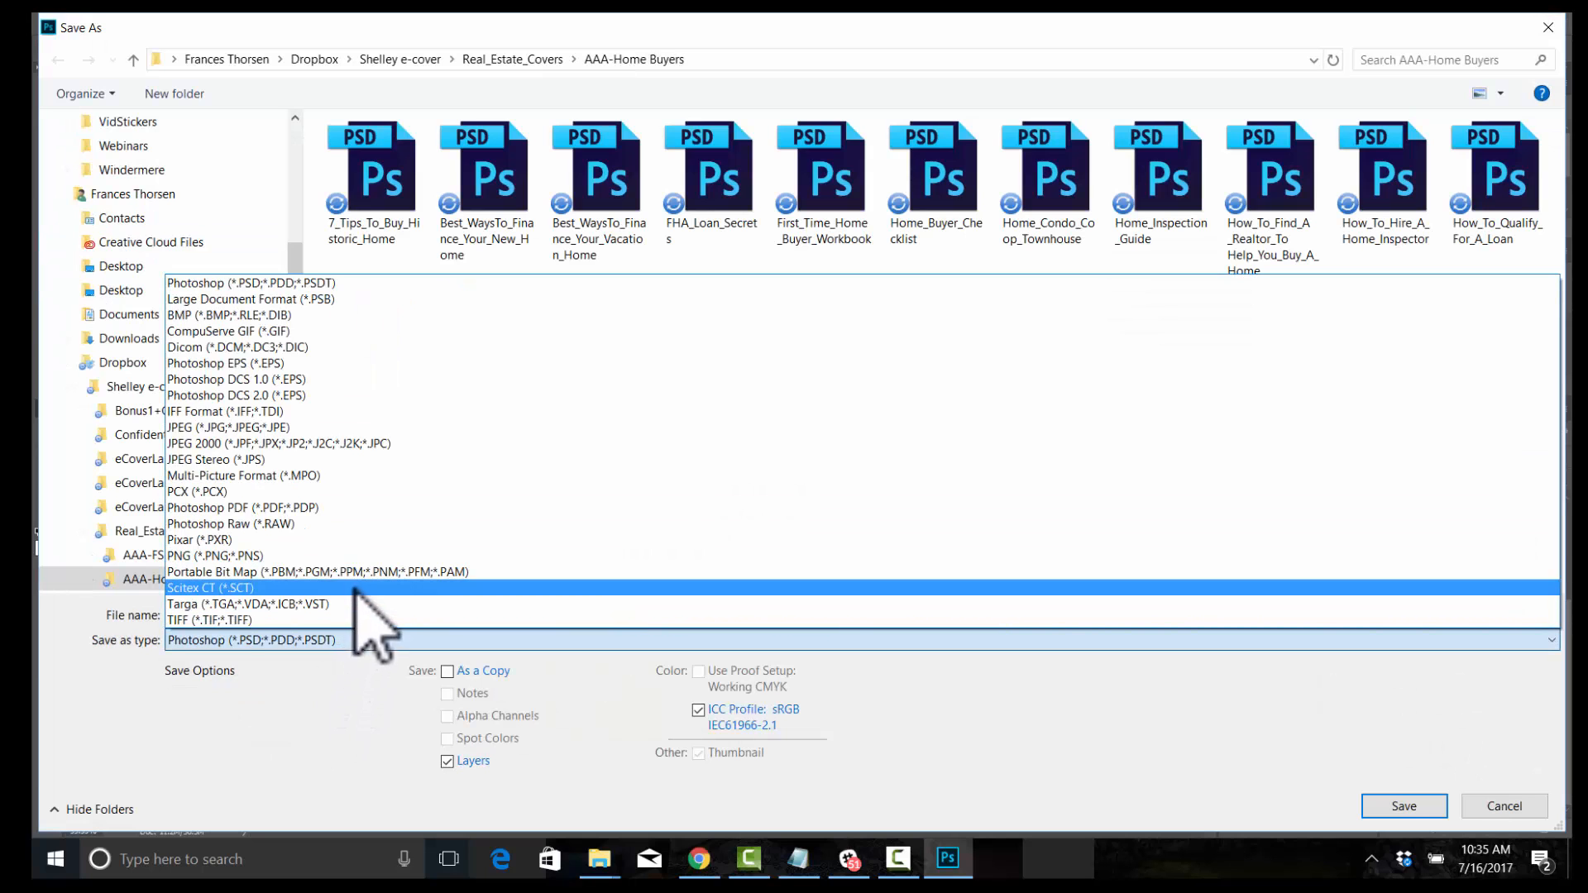
left_click(401, 426)
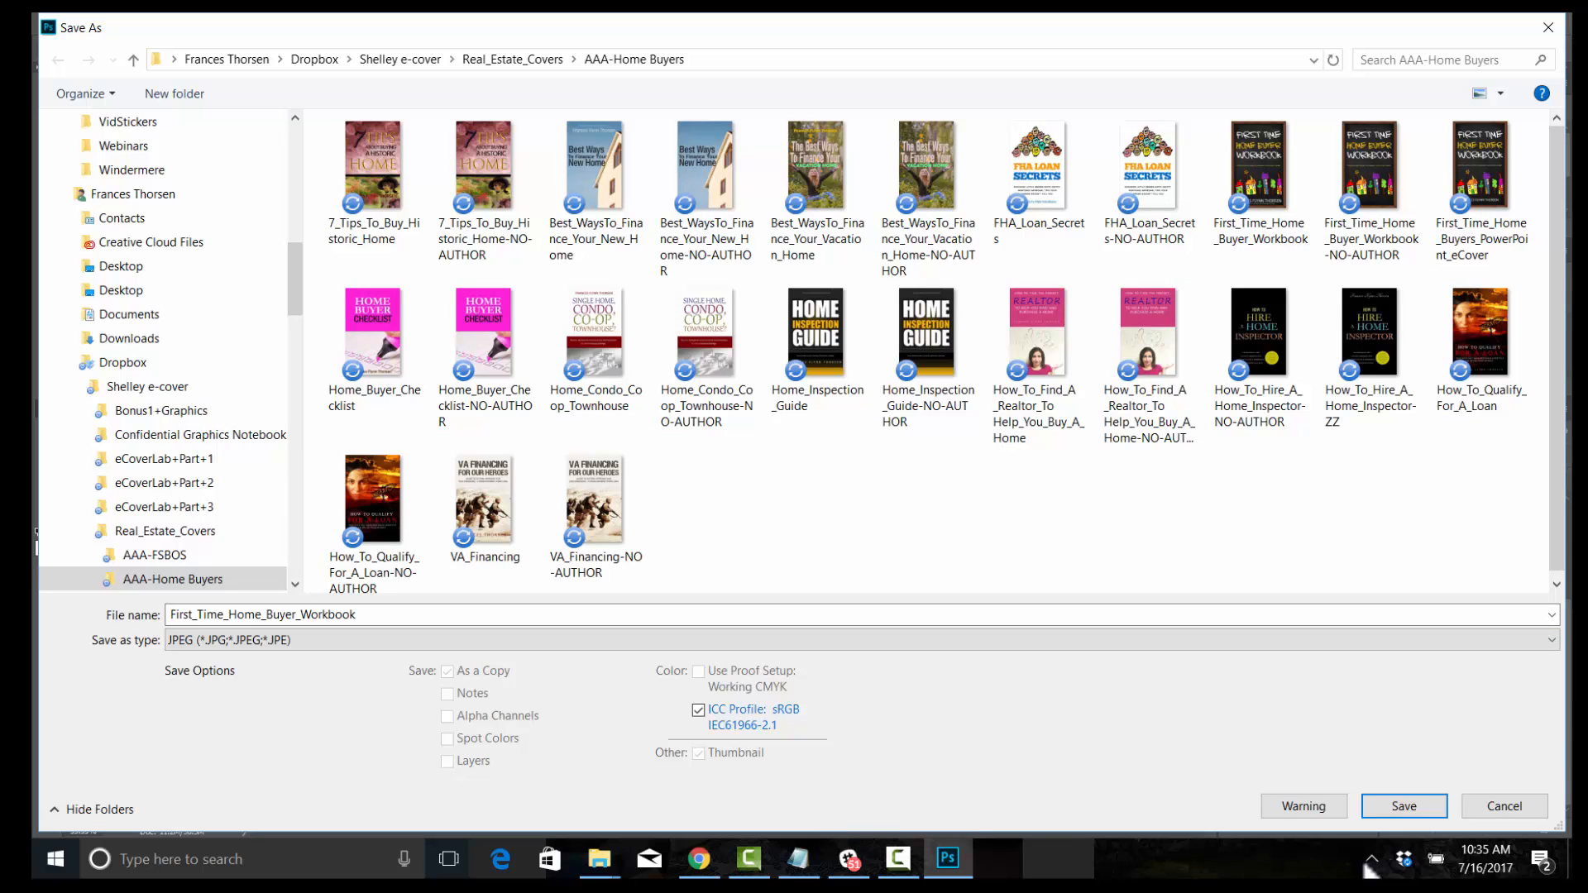
left_click(1516, 809)
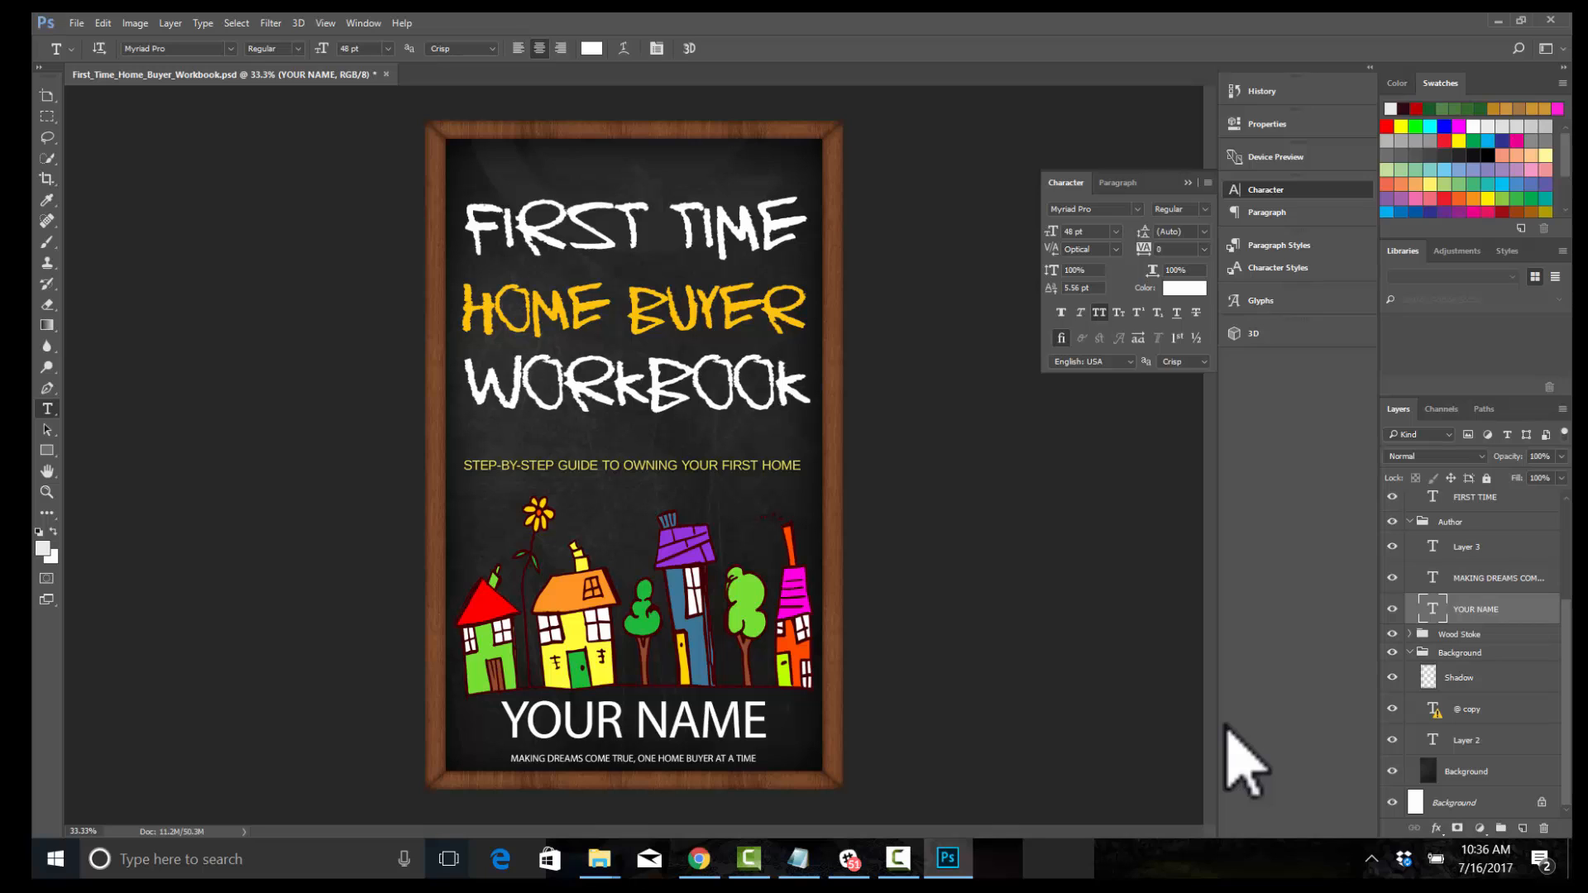
Replace the word WORKBOOK in the cover title with SECRETS.
scroll(1473, 654, "up", 3)
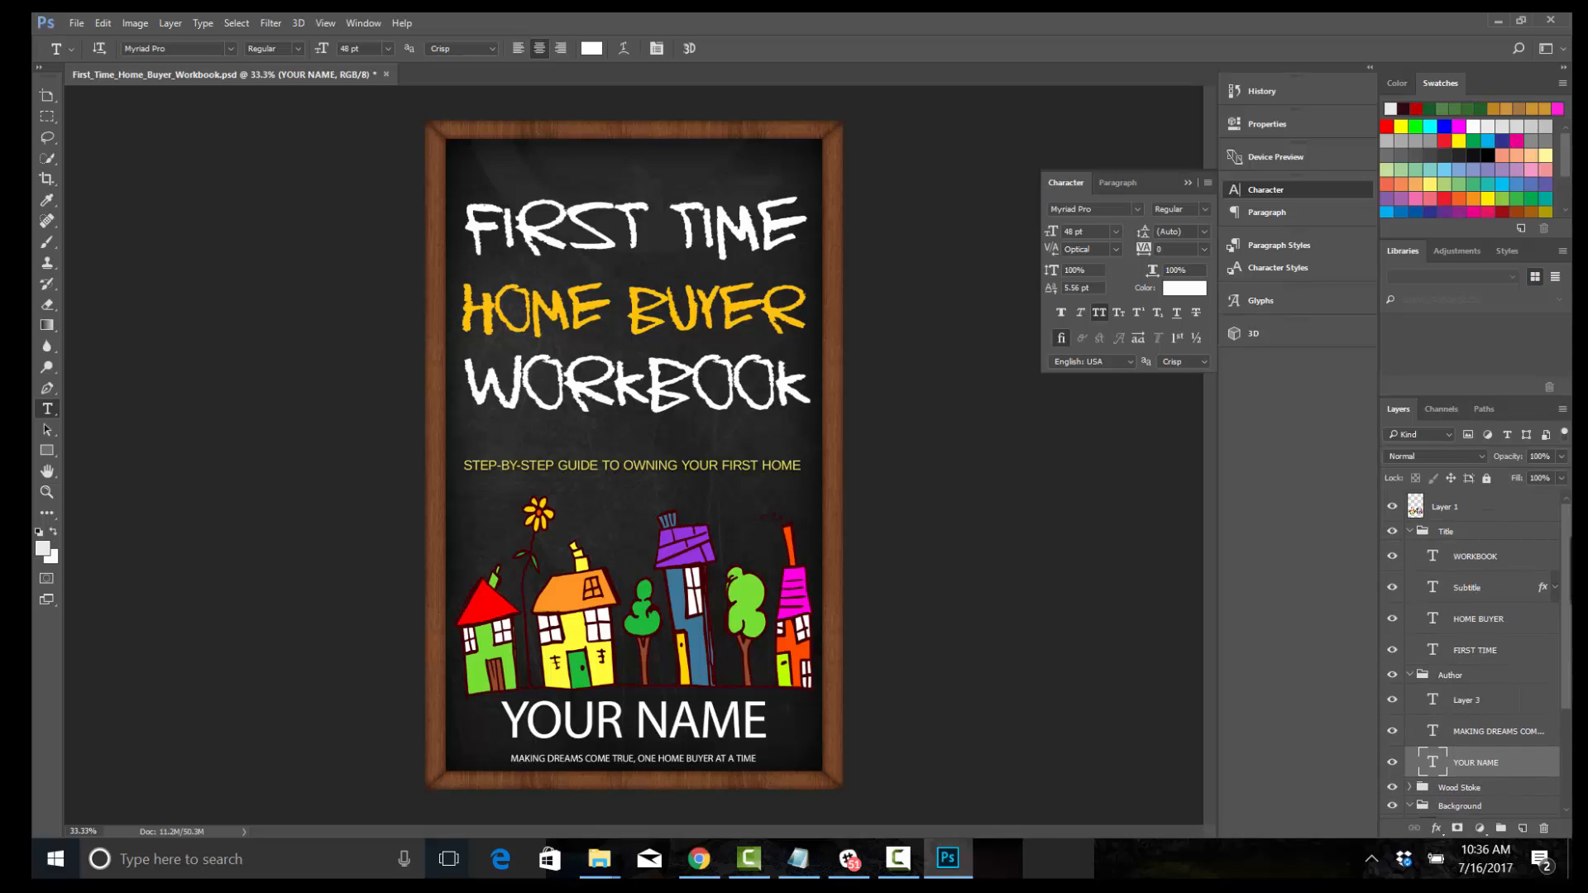
left_click(1486, 561)
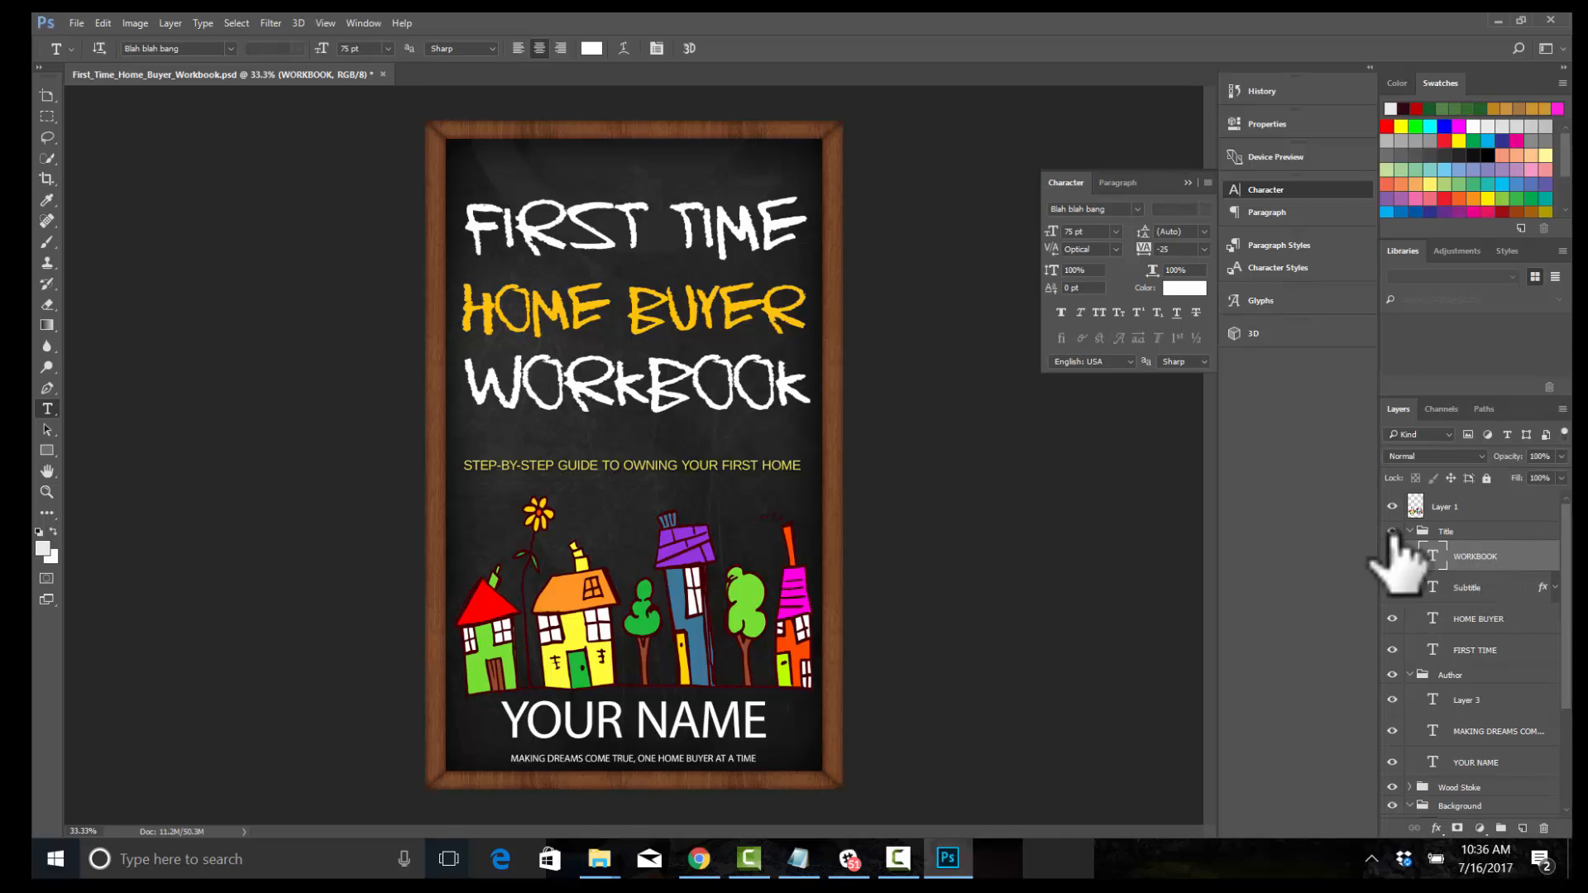
left_click(807, 374)
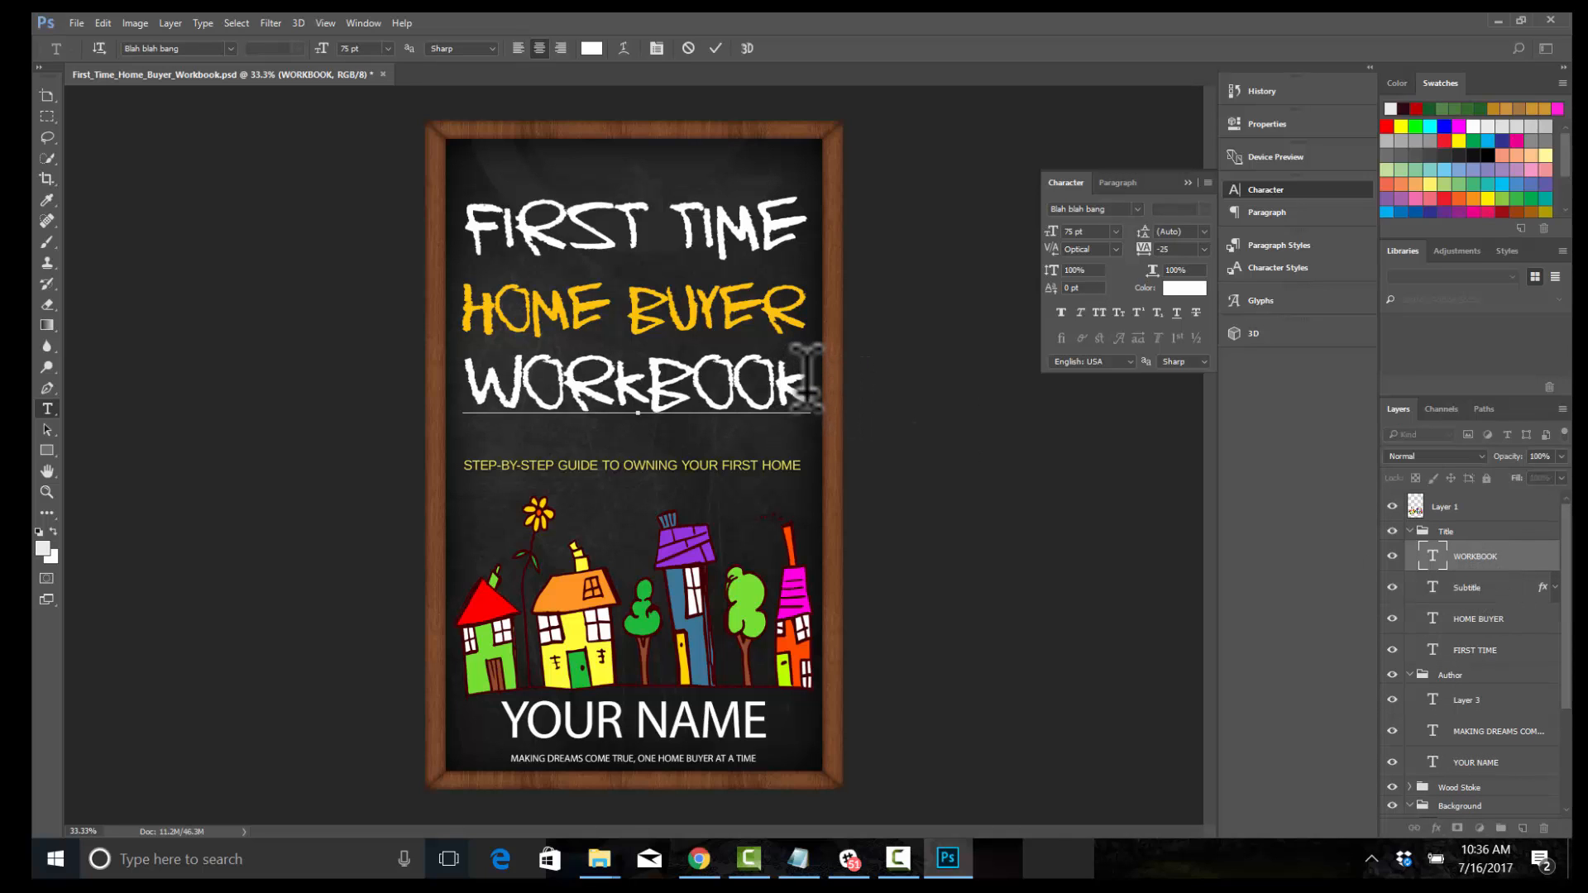
key("BackSpace")
key("BackSpace")
key("BackSpace")
key("BackSpace")
key("BackSpace")
key("BackSpace")
key("BackSpace")
key("BackSpace")
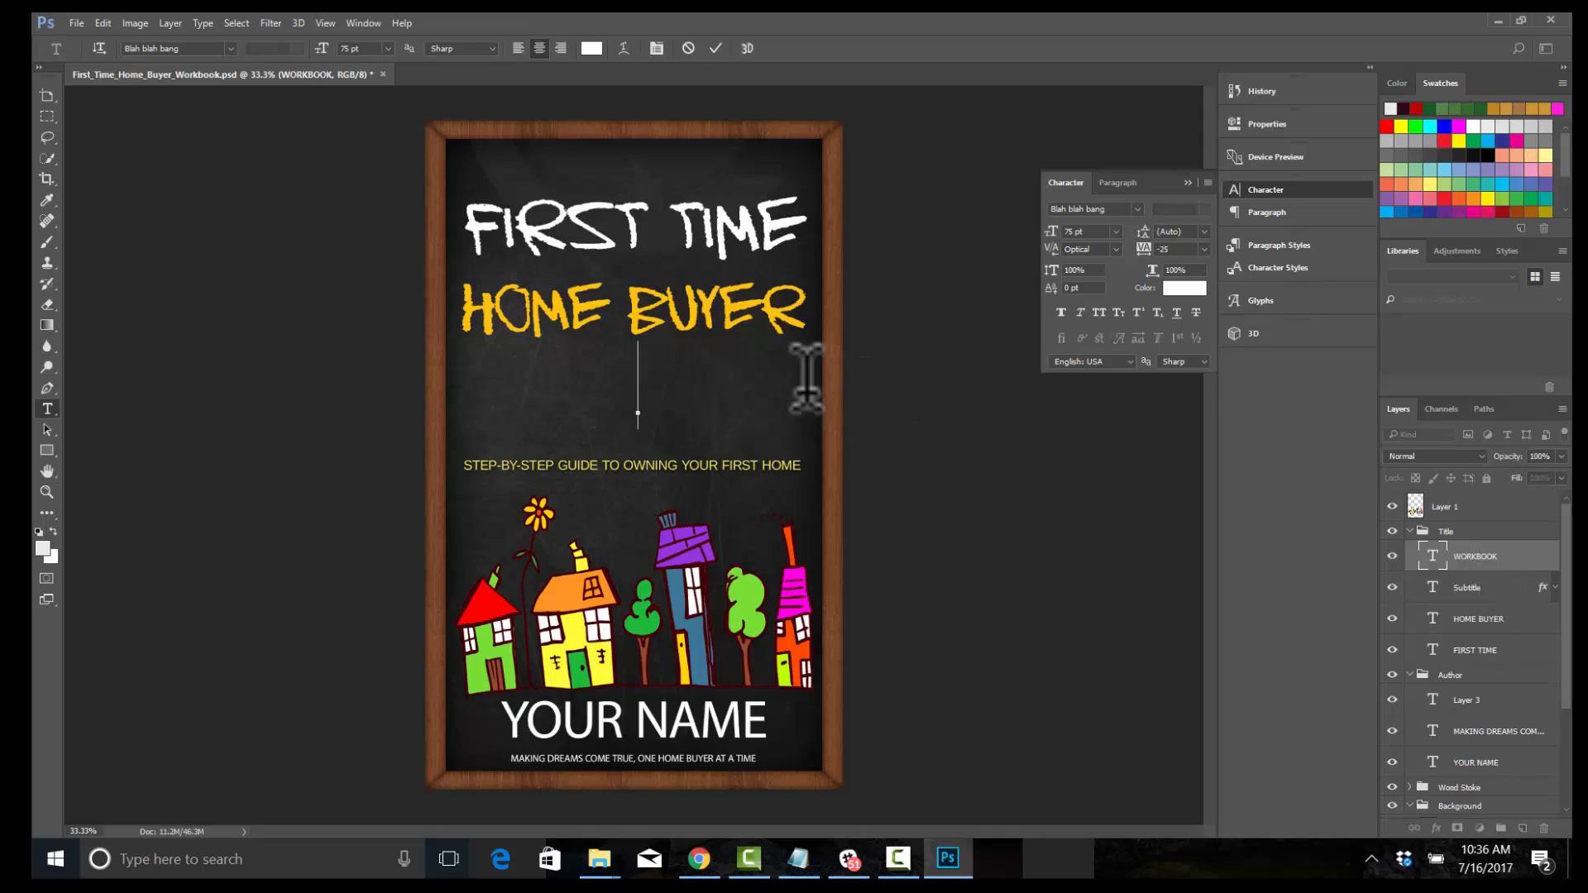
type("SECRE")
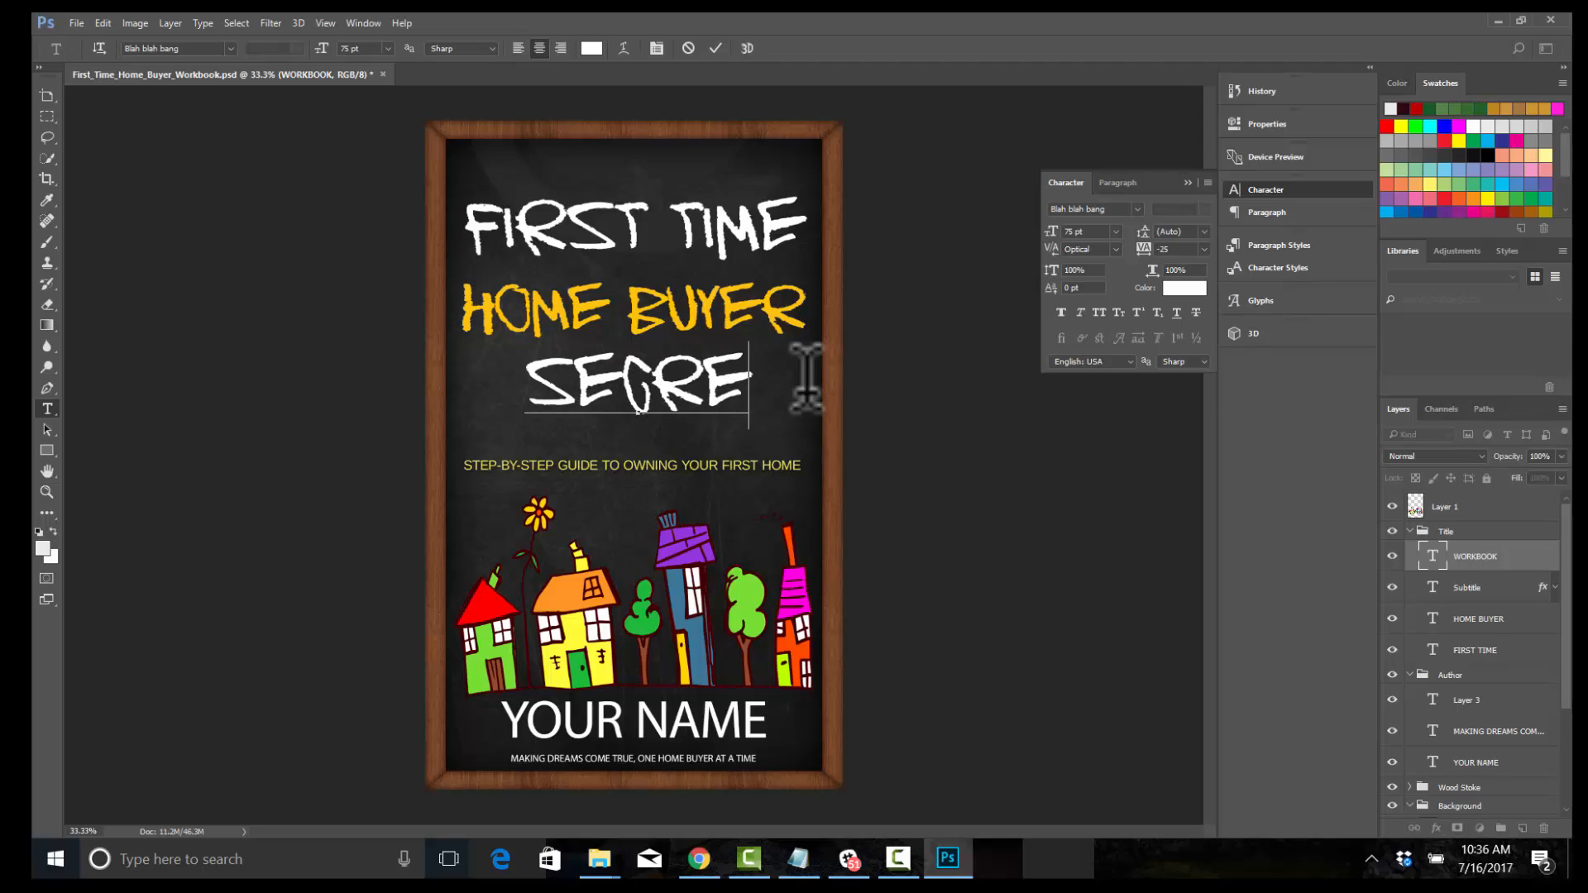
type("TS")
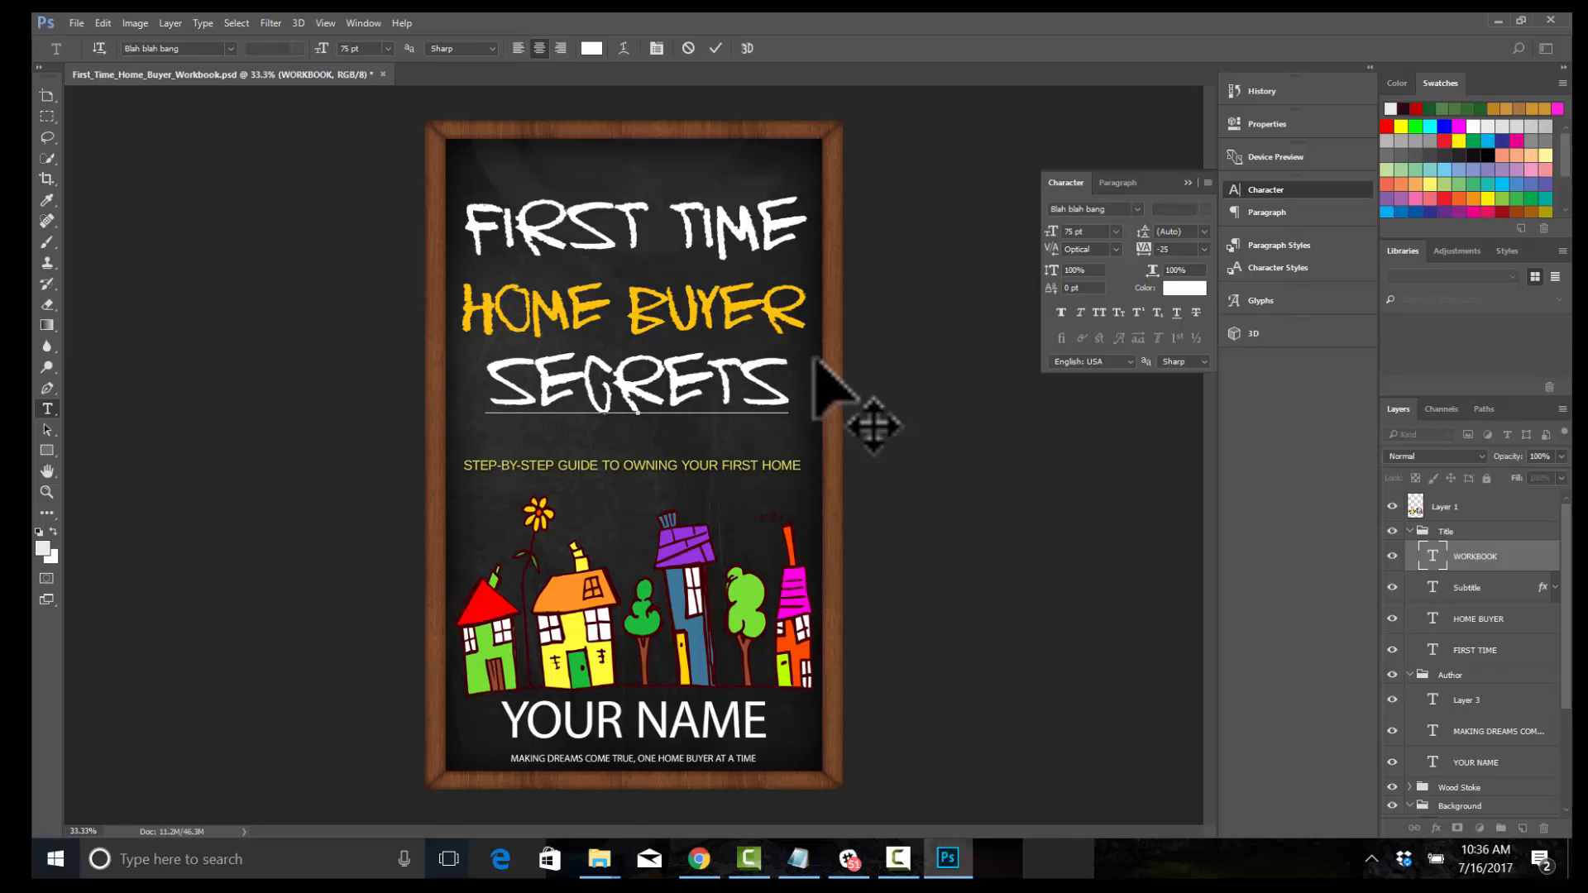
Change the third line of the cover title to TIPS.
key("BackSpace")
key("BackSpace")
key("BackSpace")
key("BackSpace")
key("BackSpace")
key("BackSpace")
key("BackSpace")
type("TIPS")
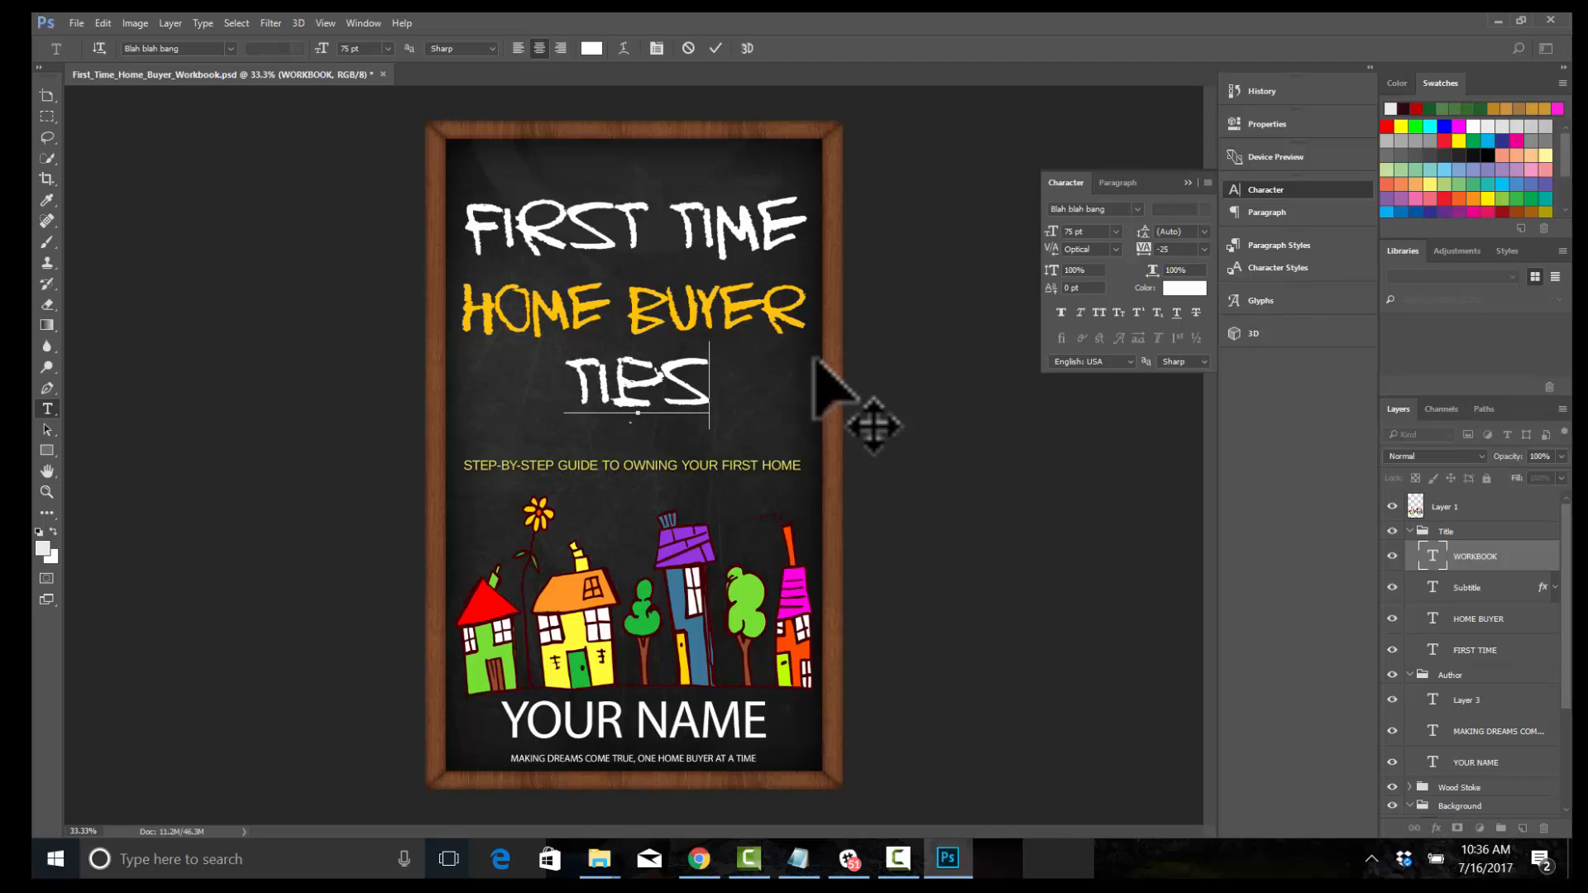
Change the third line of the cover title to GUIDE.
key("BackSpace")
key("BackSpace")
key("BackSpace")
key("BackSpace")
type("GUIDE")
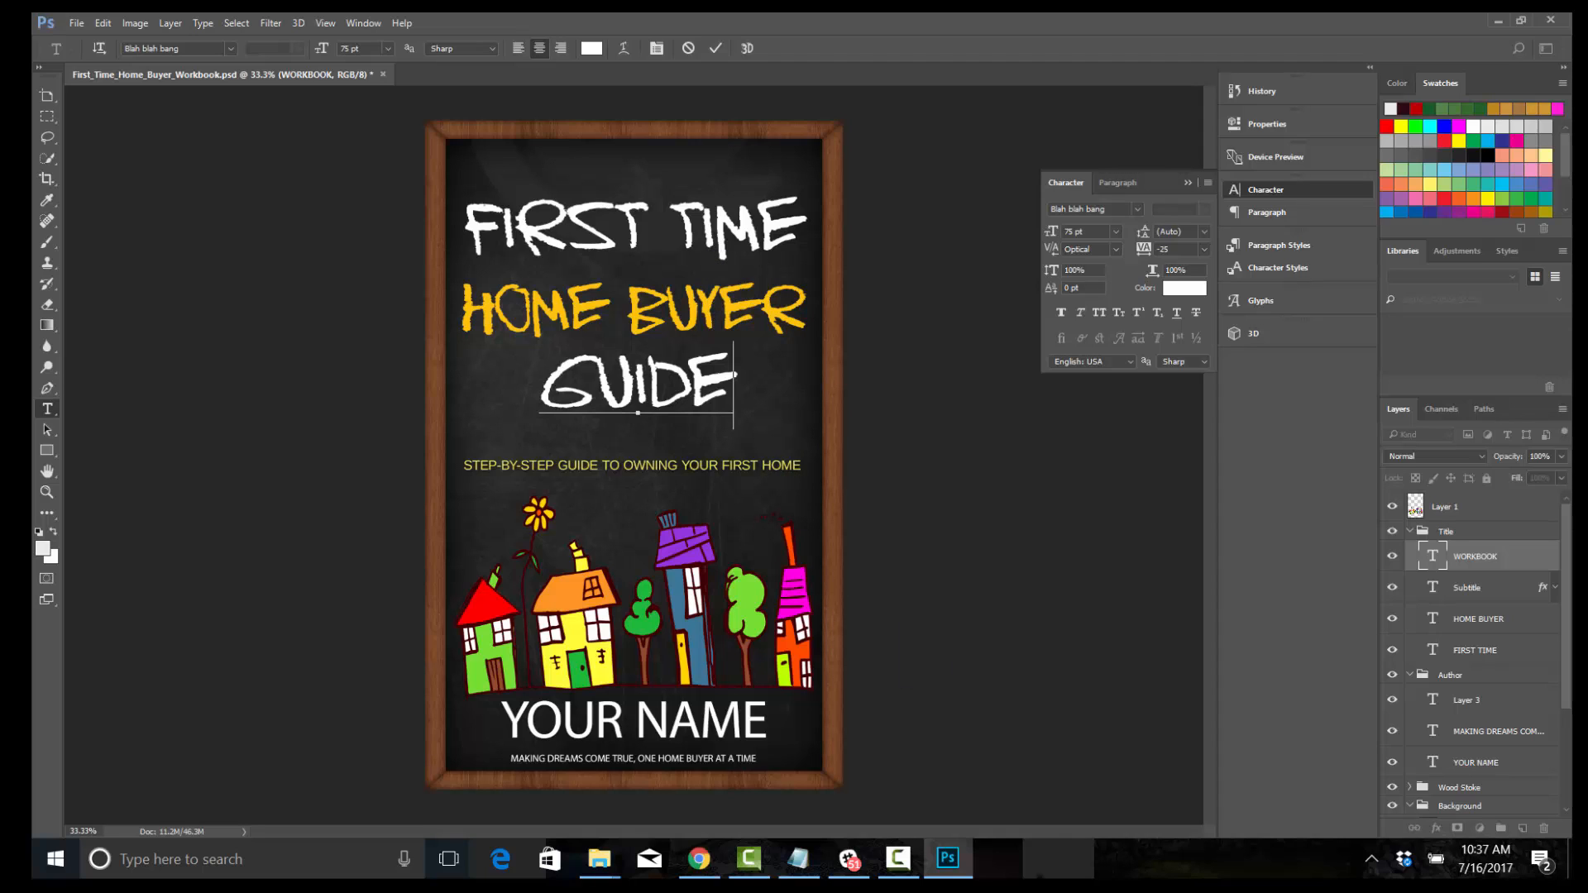
mouse_move(898, 858)
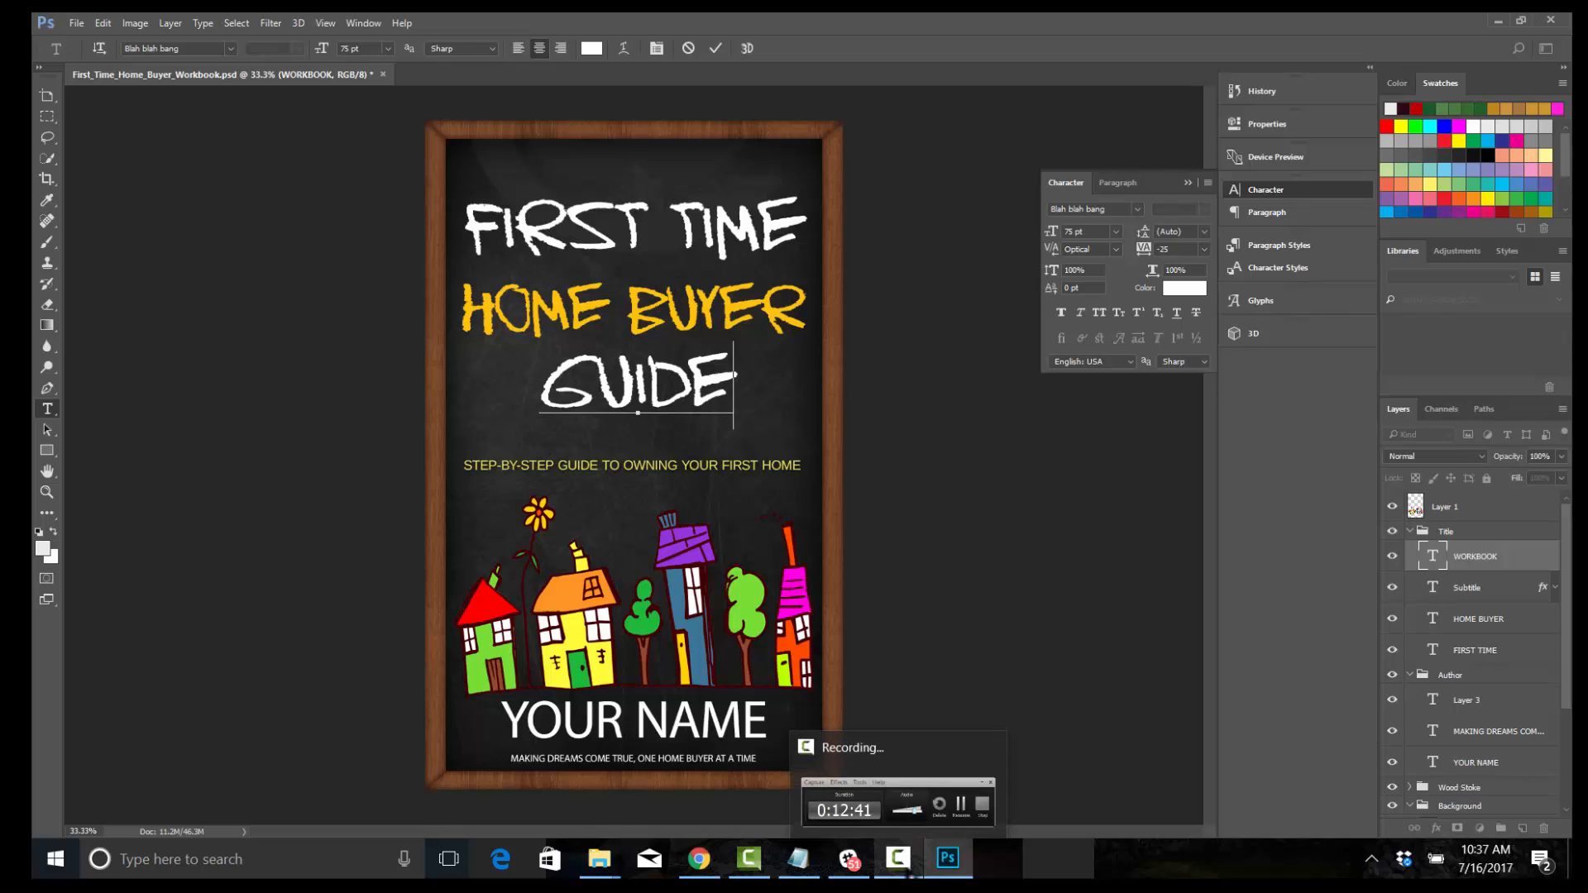